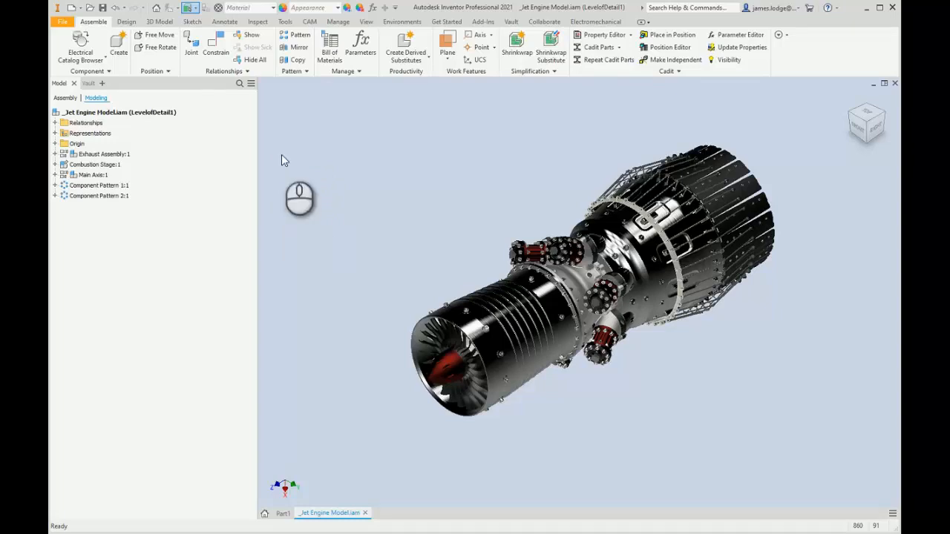
Step: Expand the jet engine assembly's representations and check its active level of detail
left_click(80, 153)
left_click(90, 132)
left_click(54, 133)
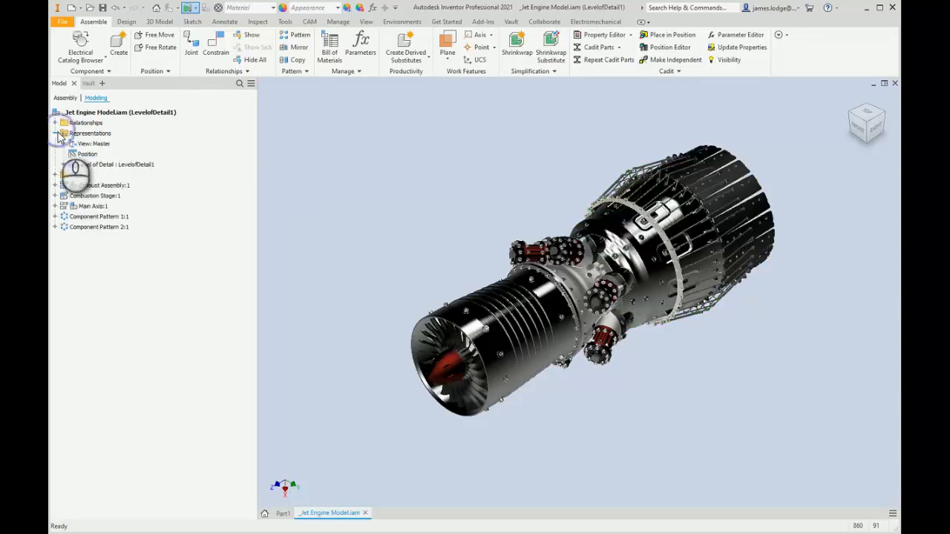
left_click(128, 165)
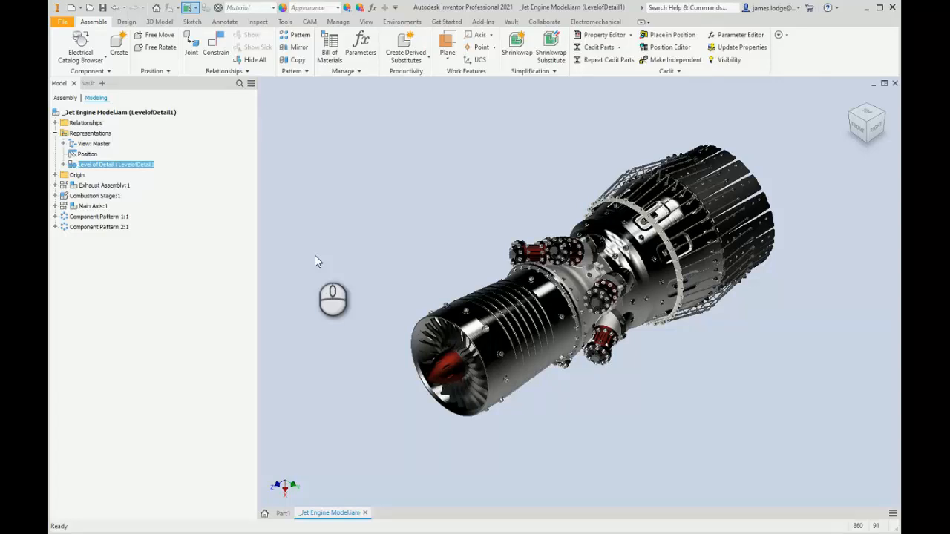
left_click(383, 185)
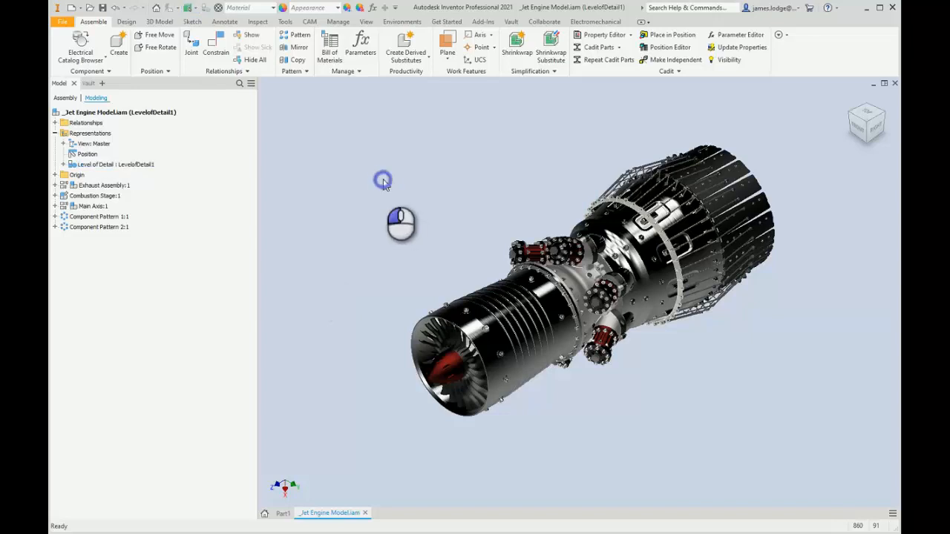
Step: Switch the selection priority to components and select the Combustion Stage subassembly in the jet engine model
left_click(195, 9)
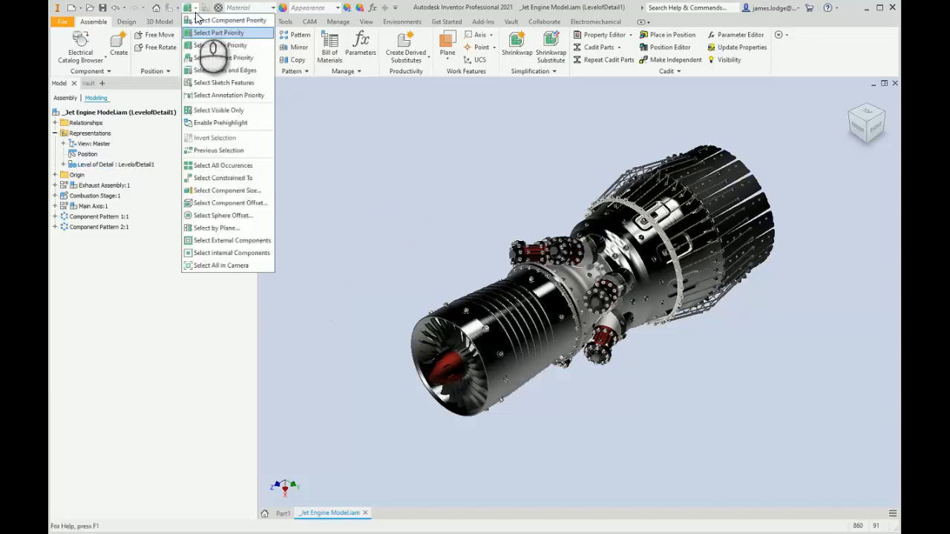
left_click(229, 20)
left_click(512, 338)
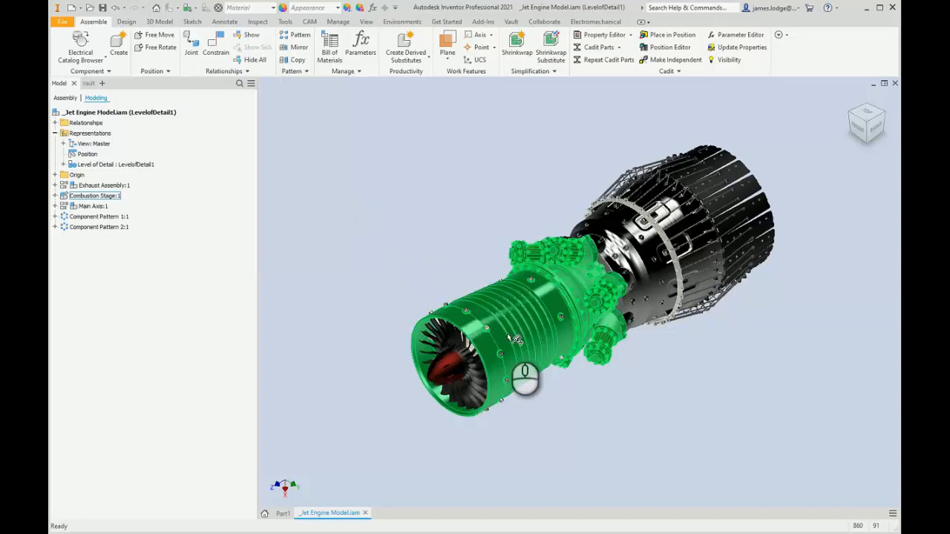
left_click(507, 334)
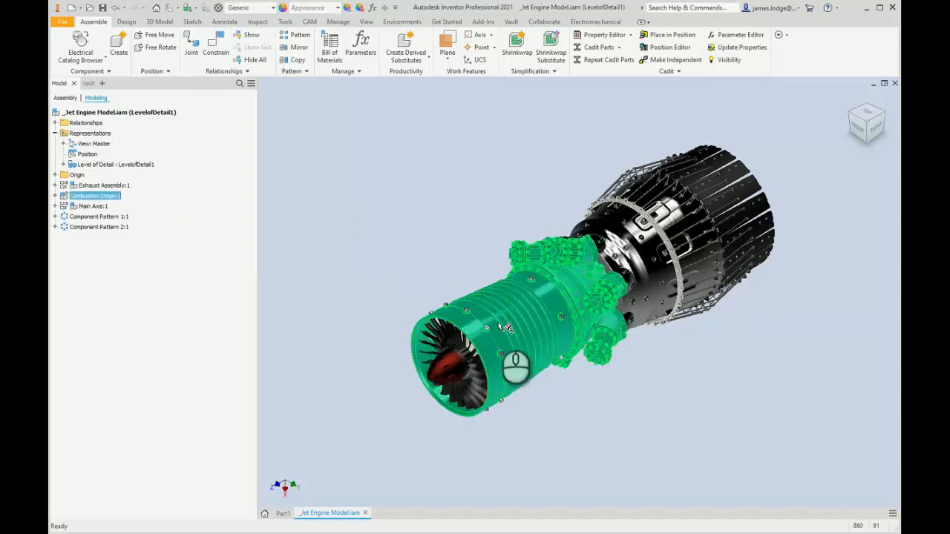
left_click(486, 247)
left_click(529, 363)
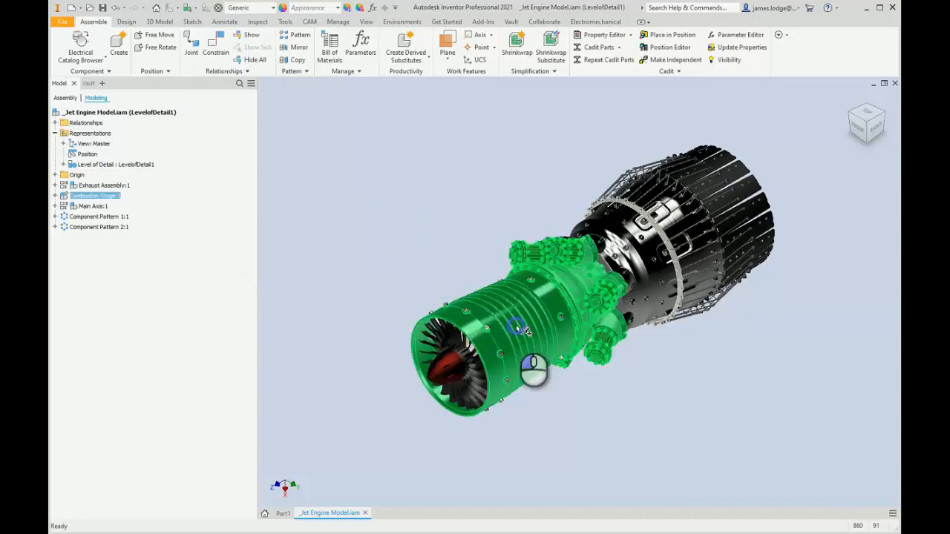
left_click(397, 199)
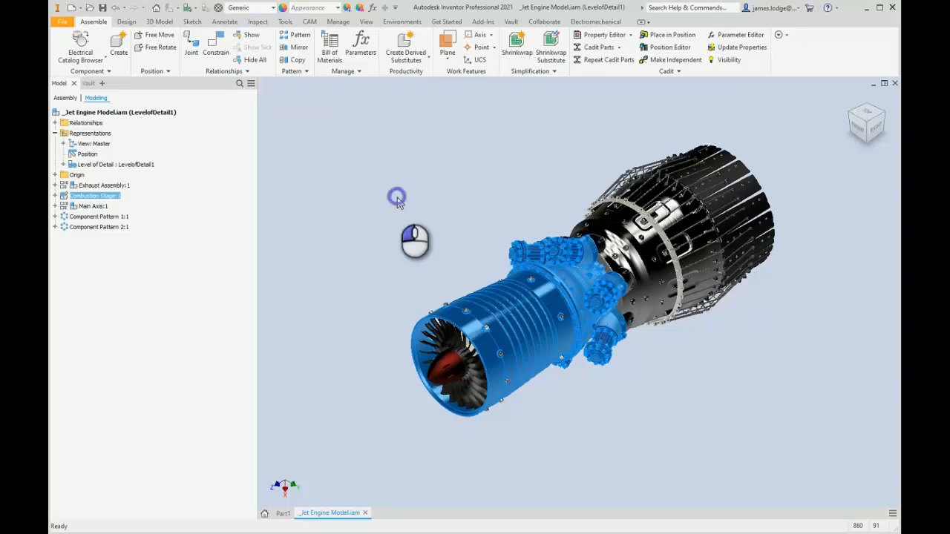
Step: Open the Combustion Stage subassembly in its own document window
left_click(104, 196)
right_click(106, 197)
left_click(145, 179)
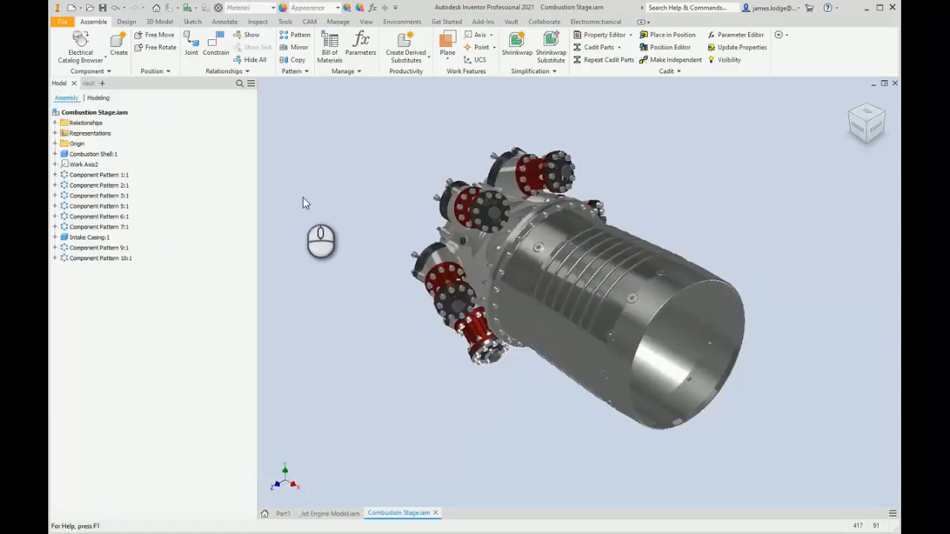
left_click(303, 196)
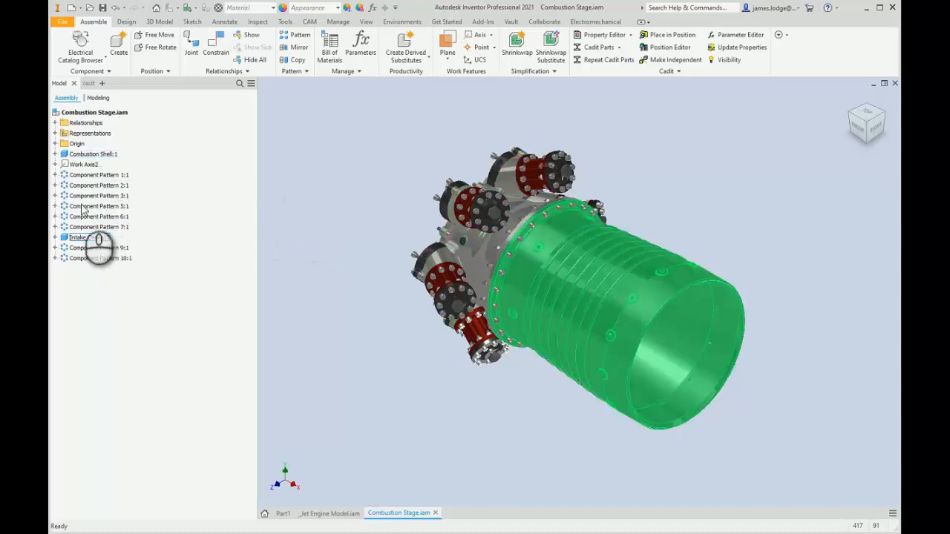
Step: Examine the first element of Component Pattern 1 and the combustion chamber it contains
left_click(56, 175)
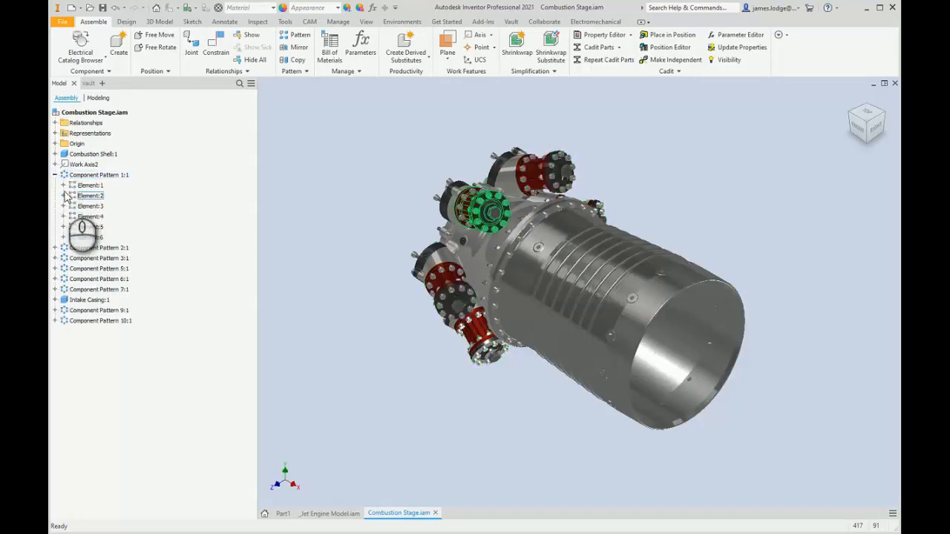
left_click(63, 185)
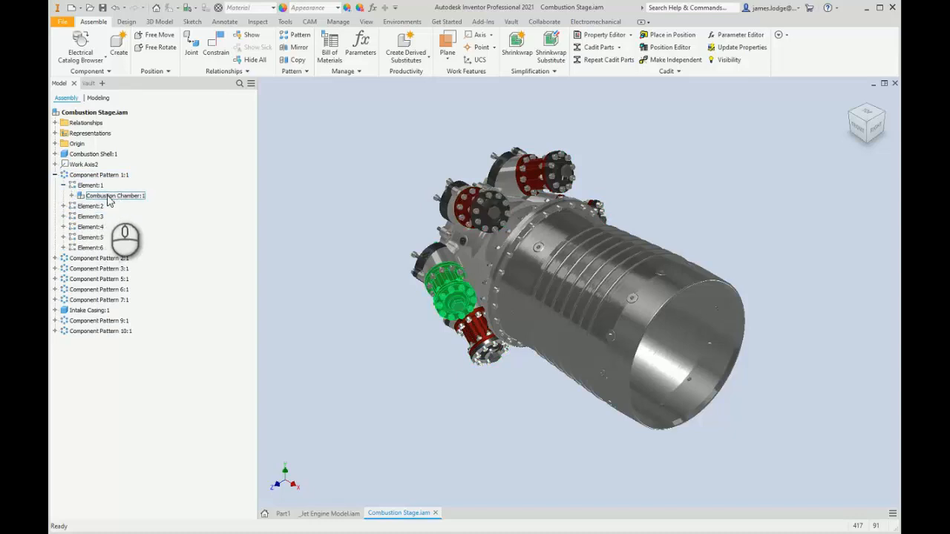
left_click(112, 195)
left_click(335, 201)
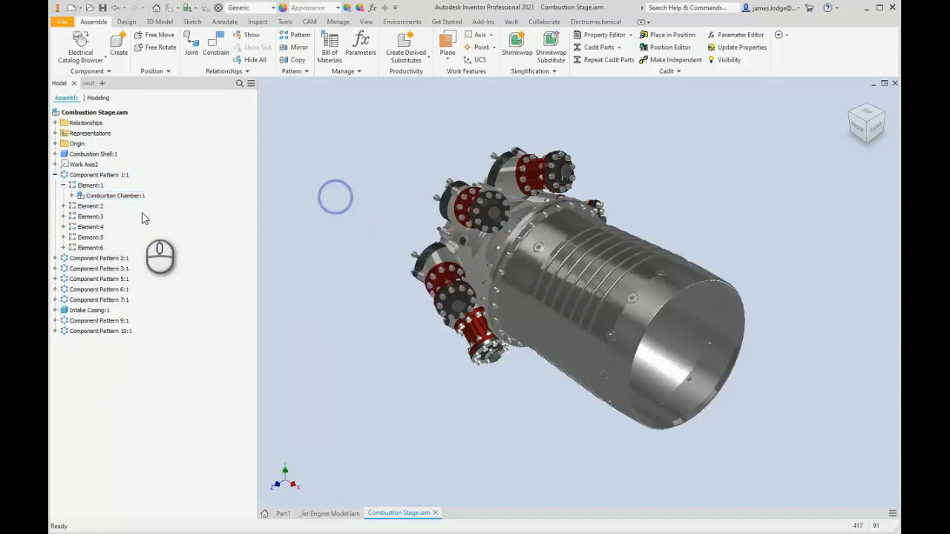
left_click(248, 245)
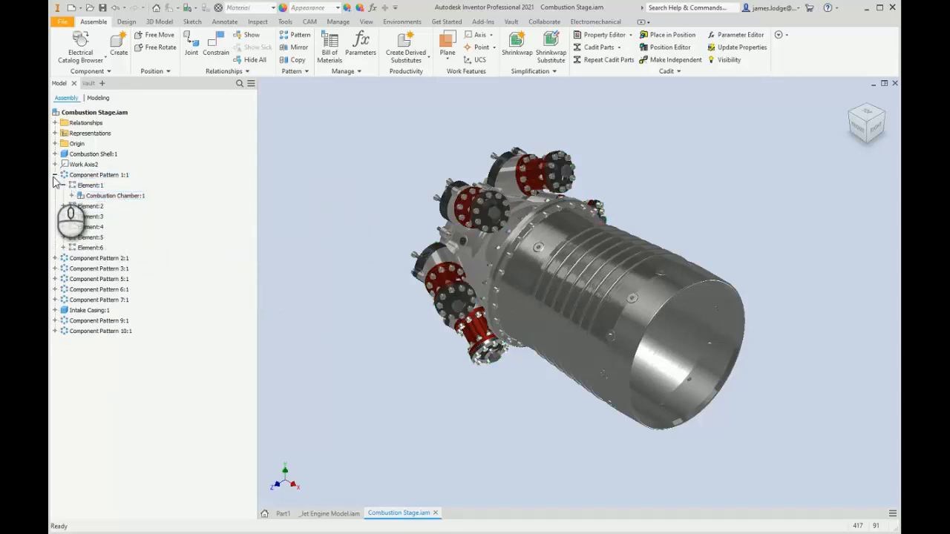
left_click(54, 175)
middle_click_drag(602, 282, 557, 253, "shift")
left_click(728, 145)
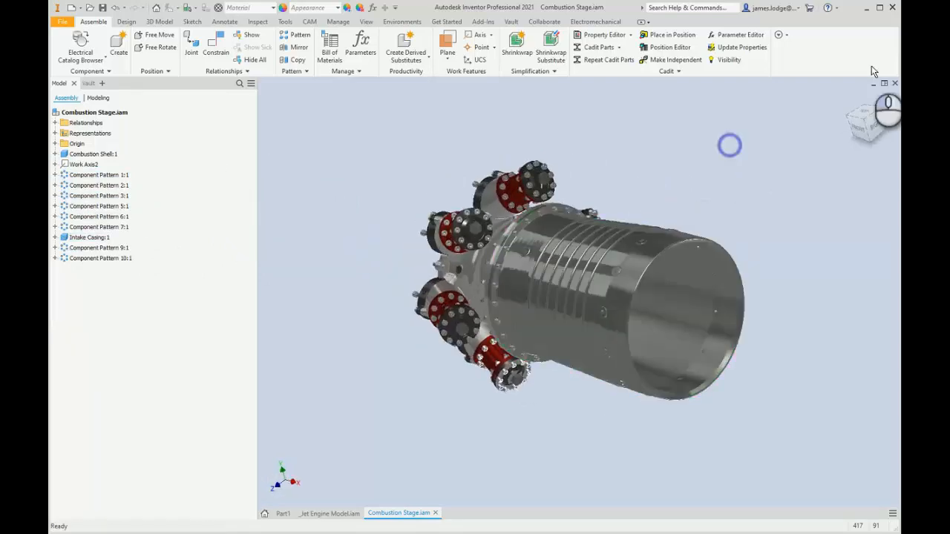
left_click(849, 101)
left_click(340, 123)
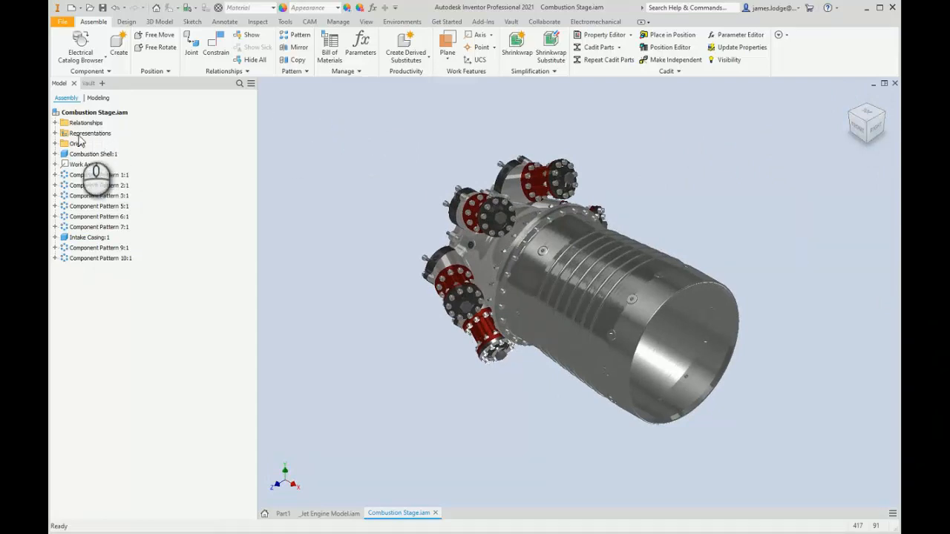
Step: Expand the Combustion Stage assembly's representations and review its available levels of detail
left_click(54, 133)
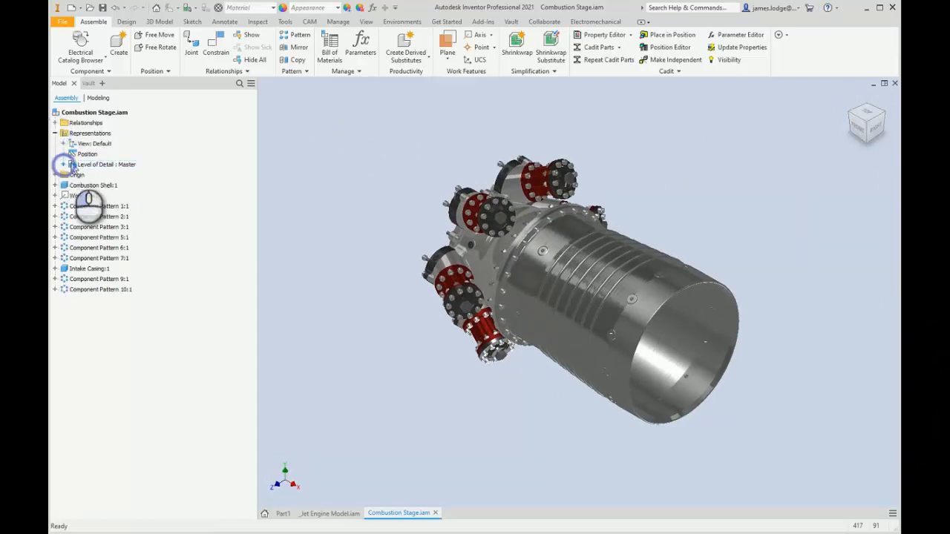
left_click(63, 164)
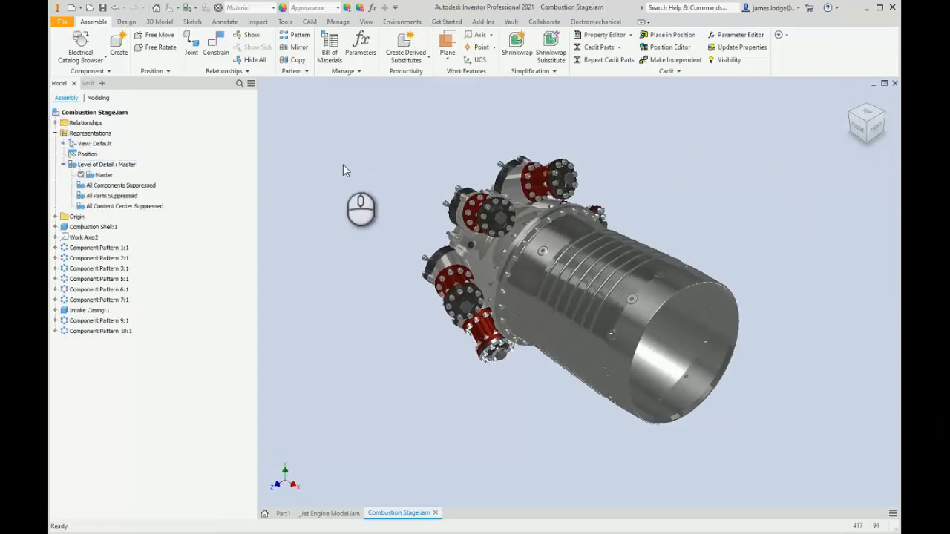
left_click(103, 175)
left_click(102, 186)
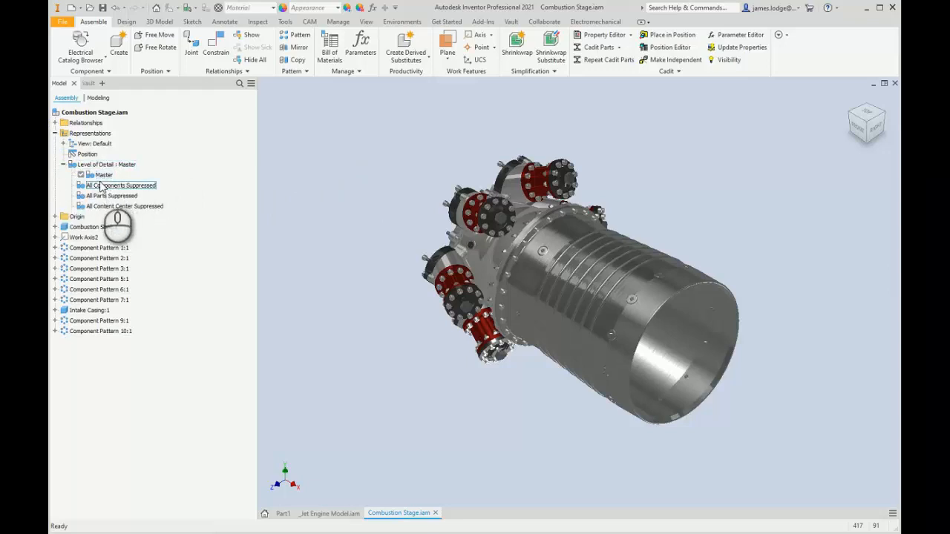
left_click(114, 196)
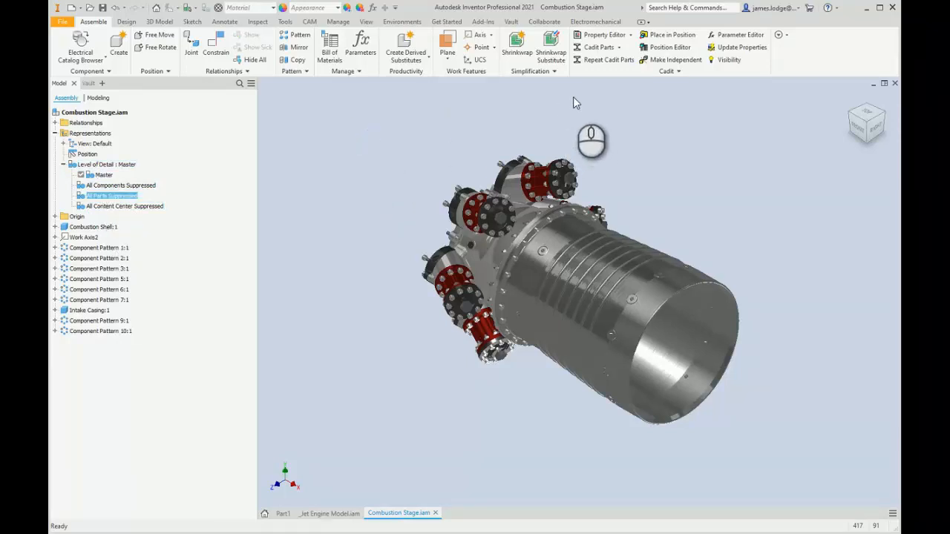
Step: Try to create a Shrinkwrap Substitute for the Combustion Stage assembly
left_click(553, 51)
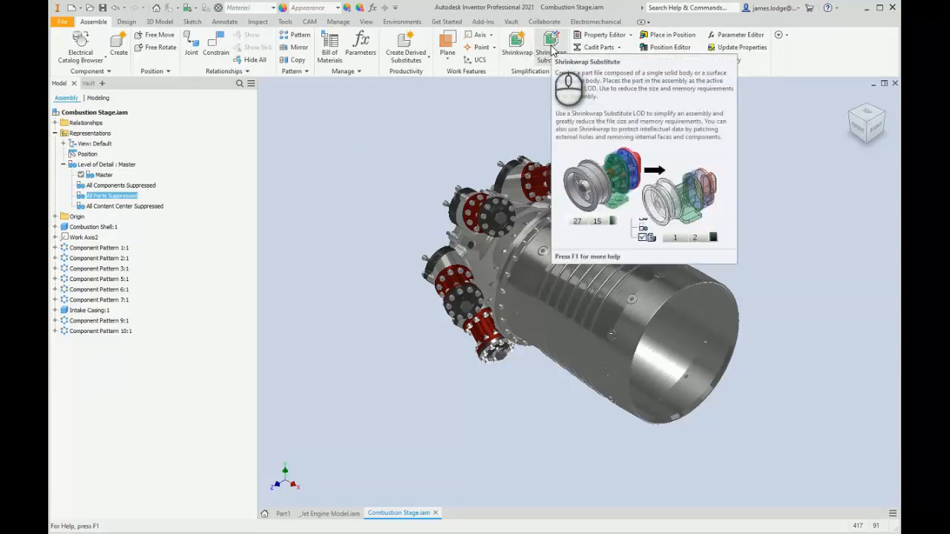
left_click(553, 50)
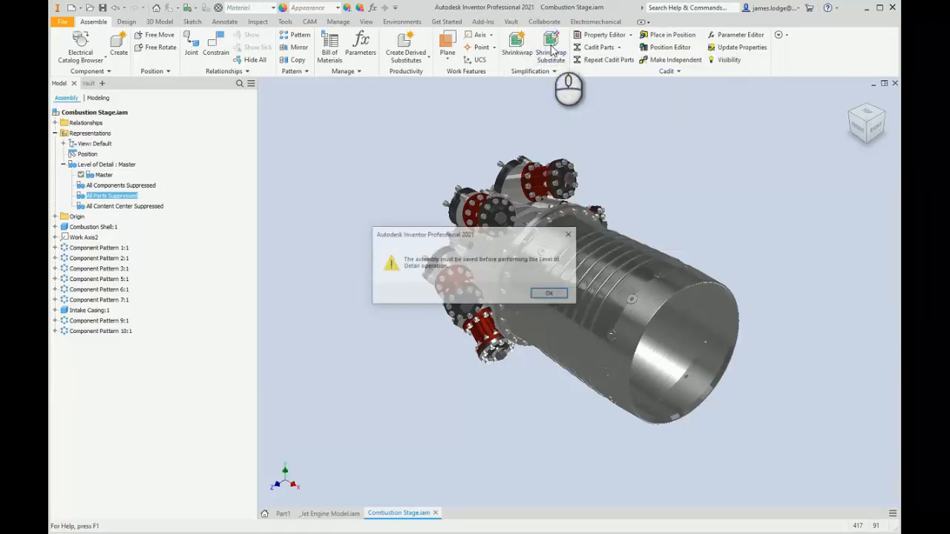
left_click(551, 294)
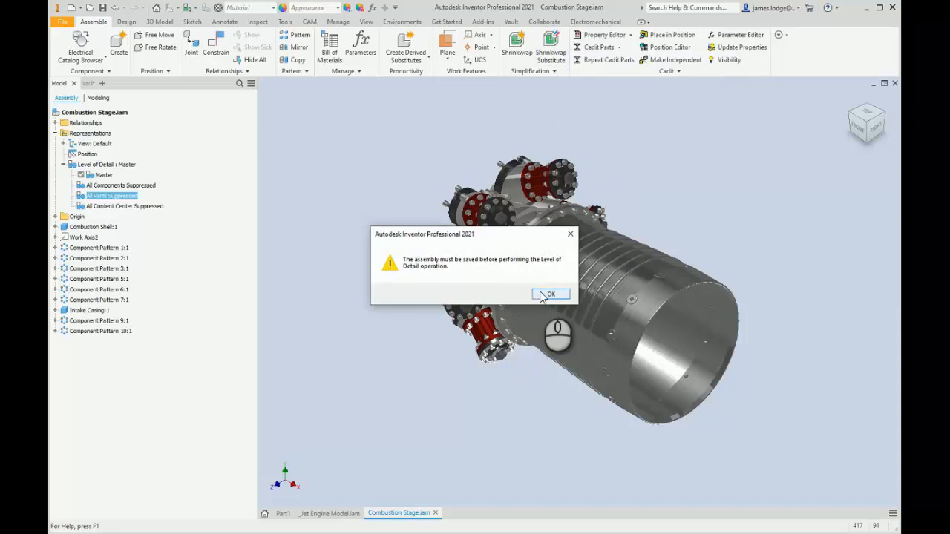
left_click(349, 197)
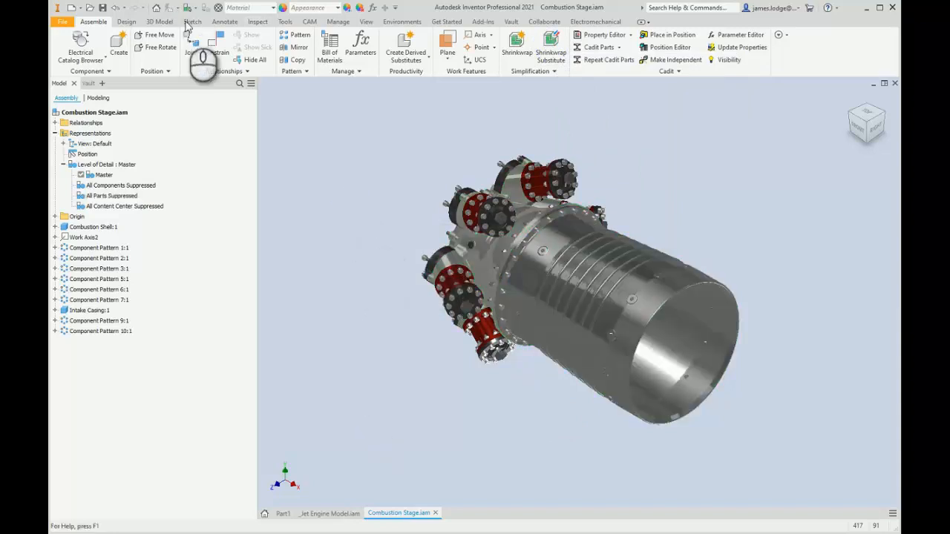
Step: Save the Combustion Stage assembly and start a Shrinkwrap Substitute from it
left_click(103, 8)
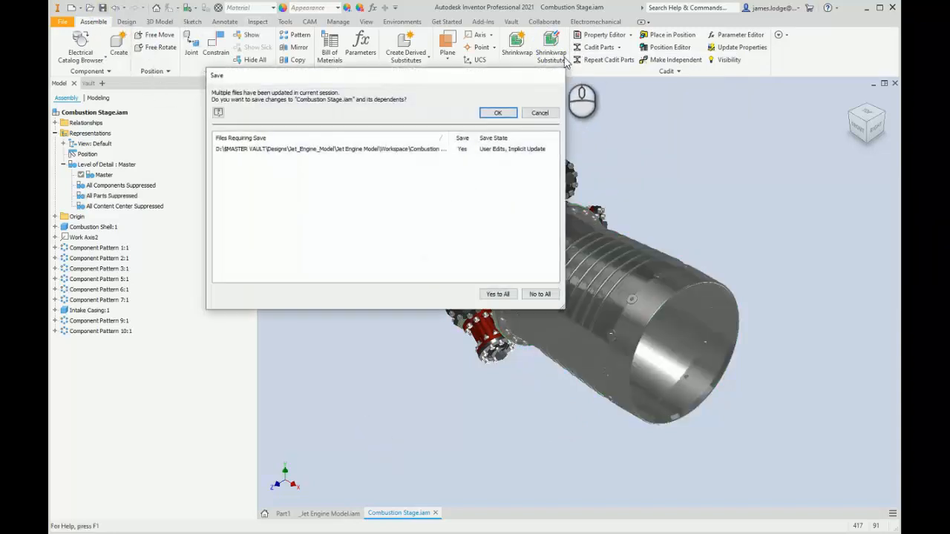
left_click(492, 110)
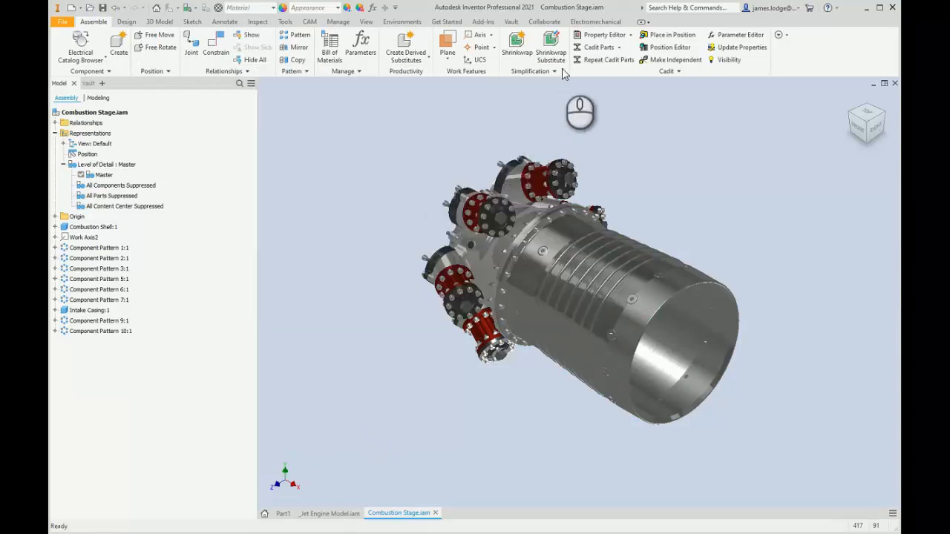
left_click(552, 52)
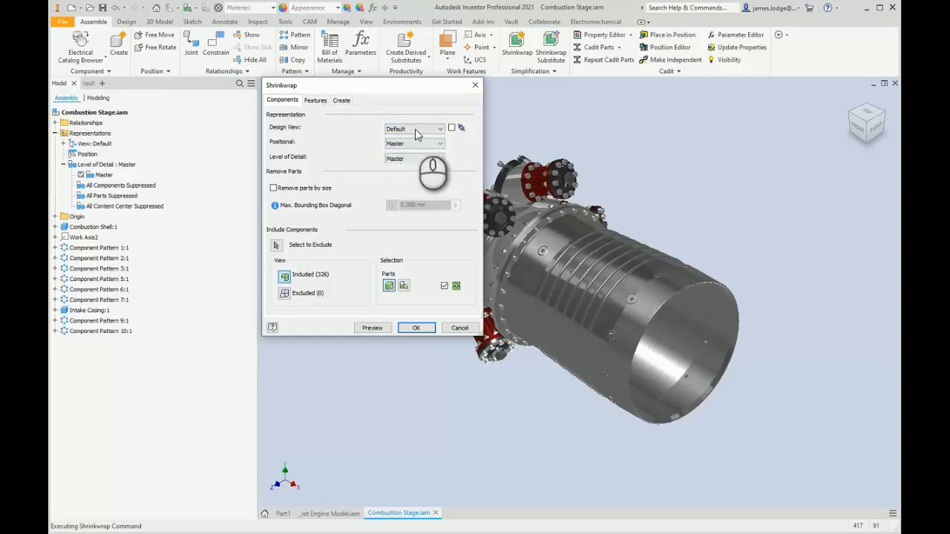
left_click(585, 268)
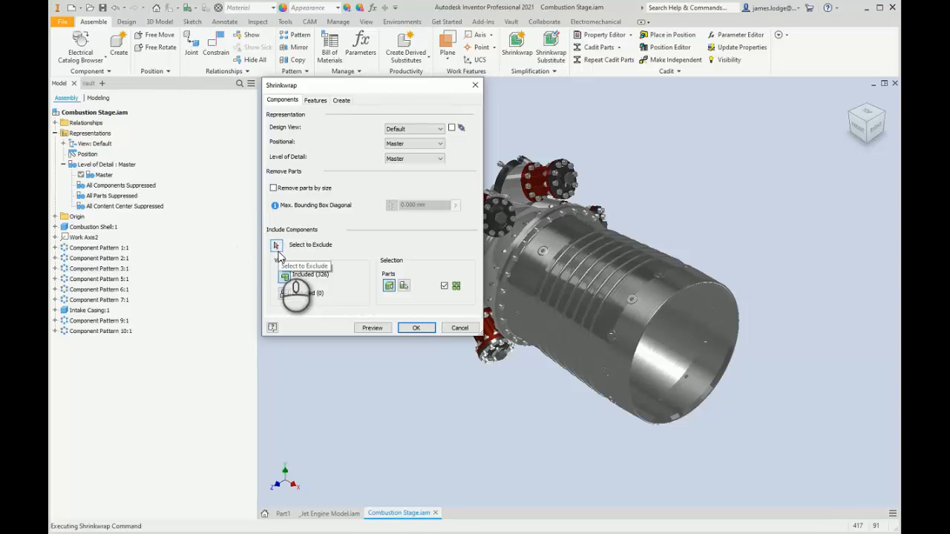
Step: Name the substitute part Combustion Stage_Substitute_1.0, keeping the Standard.ipt template and the Normal BOM structure
left_click(313, 102)
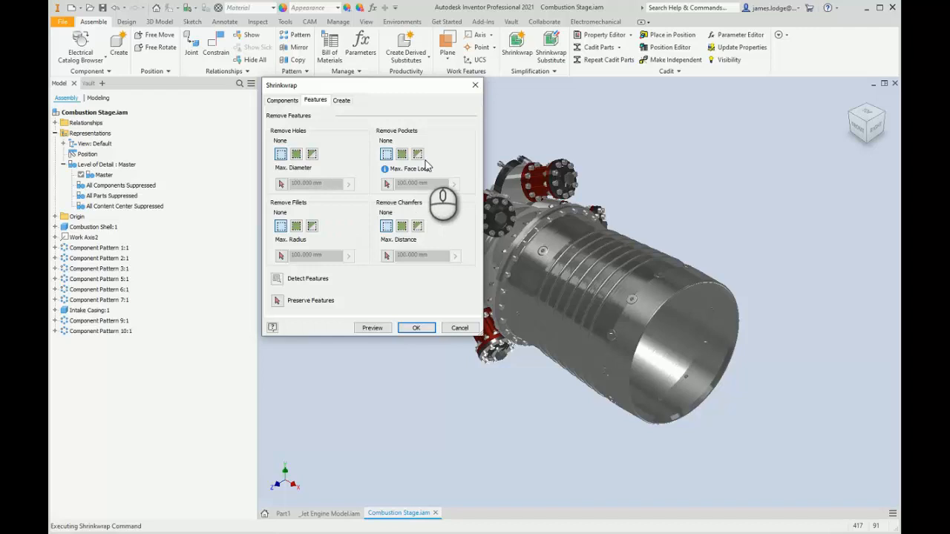
left_click(345, 101)
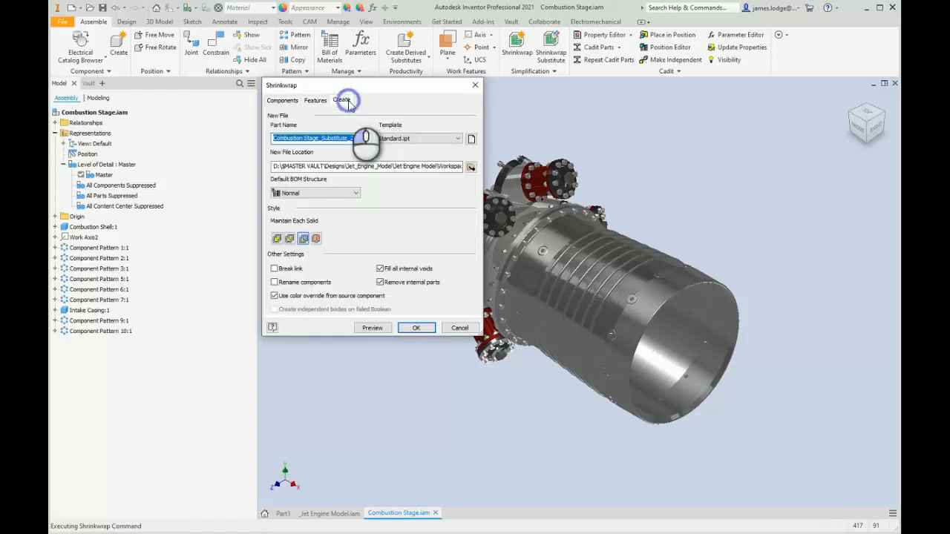
left_click(344, 141)
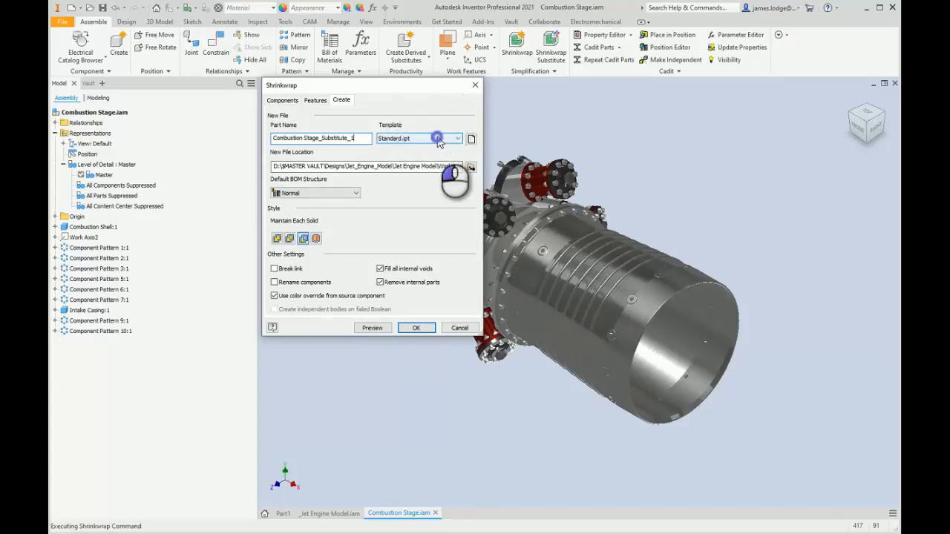
left_click(438, 138)
left_click(436, 138)
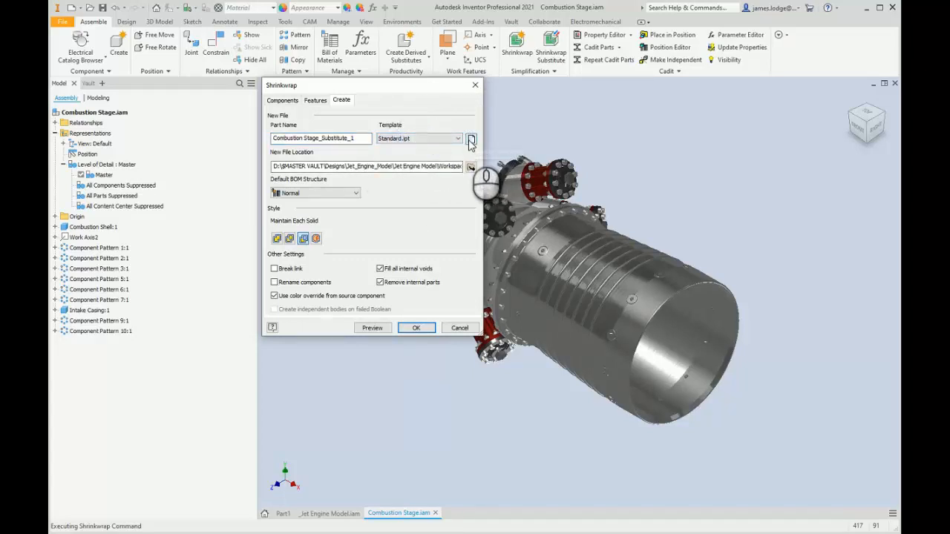
type("0")
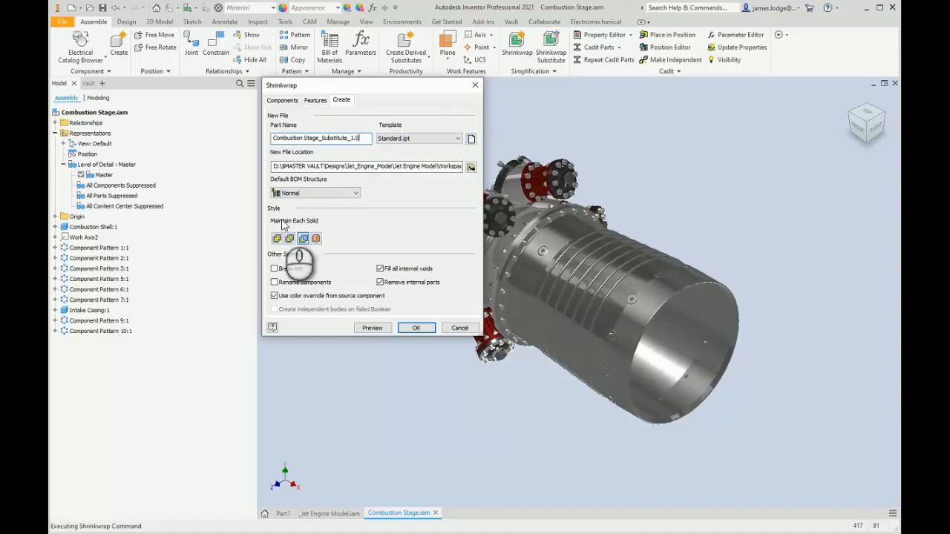
left_click(339, 194)
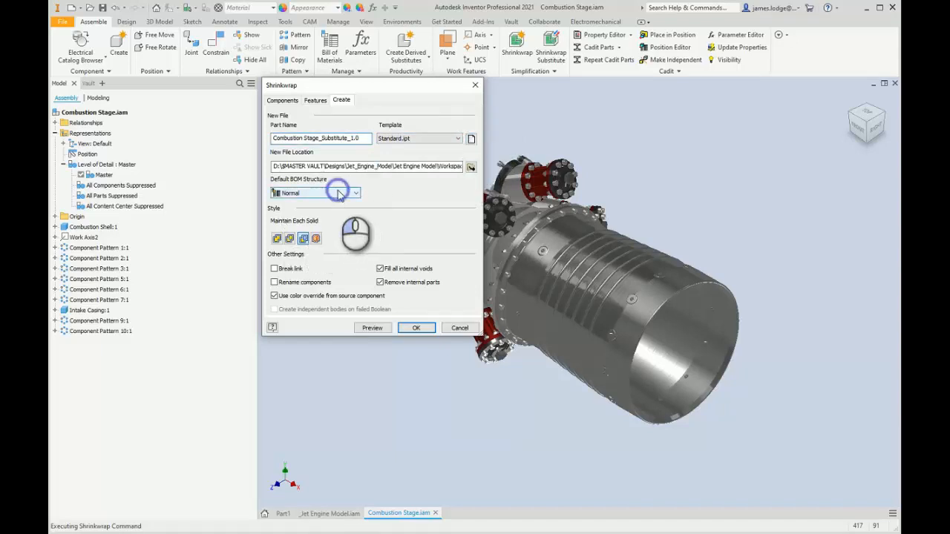
left_click(406, 191)
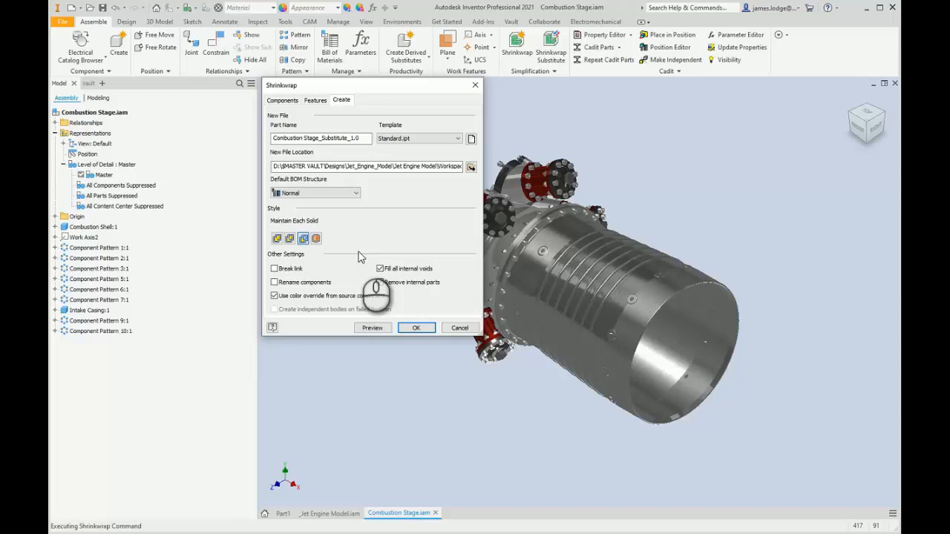
Step: Create the Combustion Stage shrinkwrap substitute and select the simplified model to check that it is a single component
left_click(415, 329)
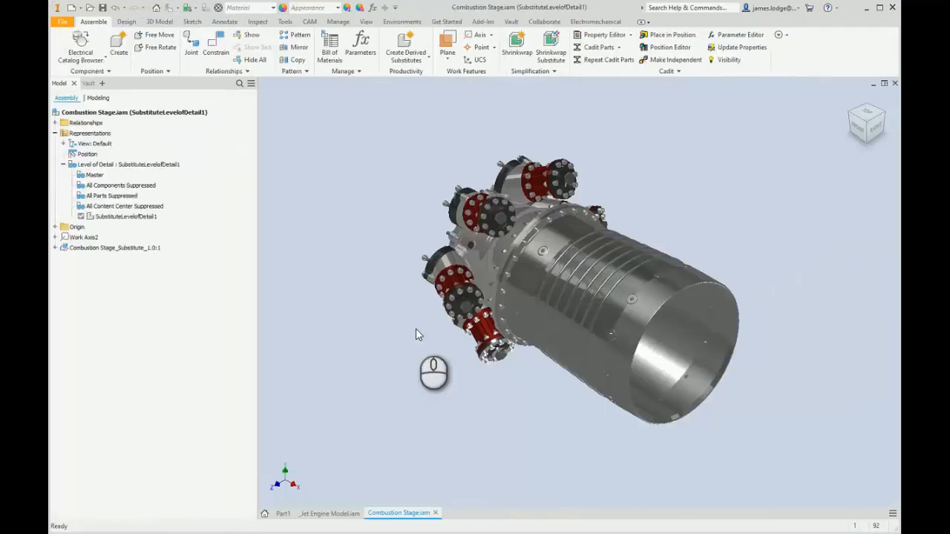
left_click(130, 166)
left_click(126, 217)
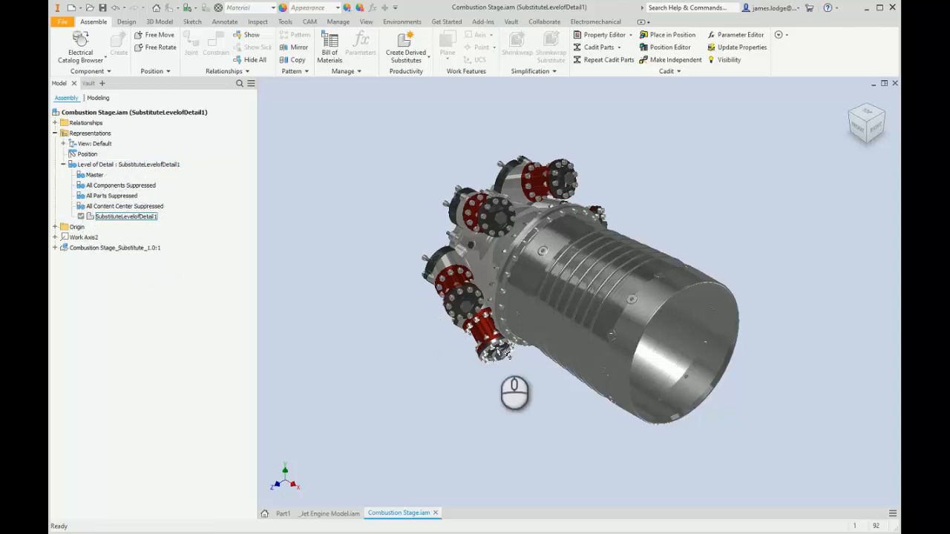
left_click(495, 348)
left_click(372, 311)
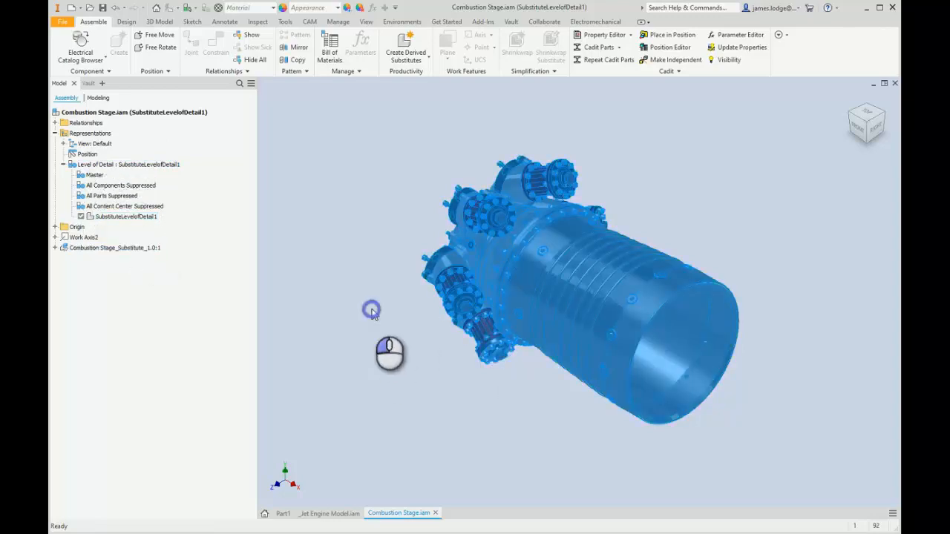
Step: Compare the Combustion Stage assembly in its Master and SubstituteLevelofDetail1 levels of detail, activating each in turn
left_click(91, 174)
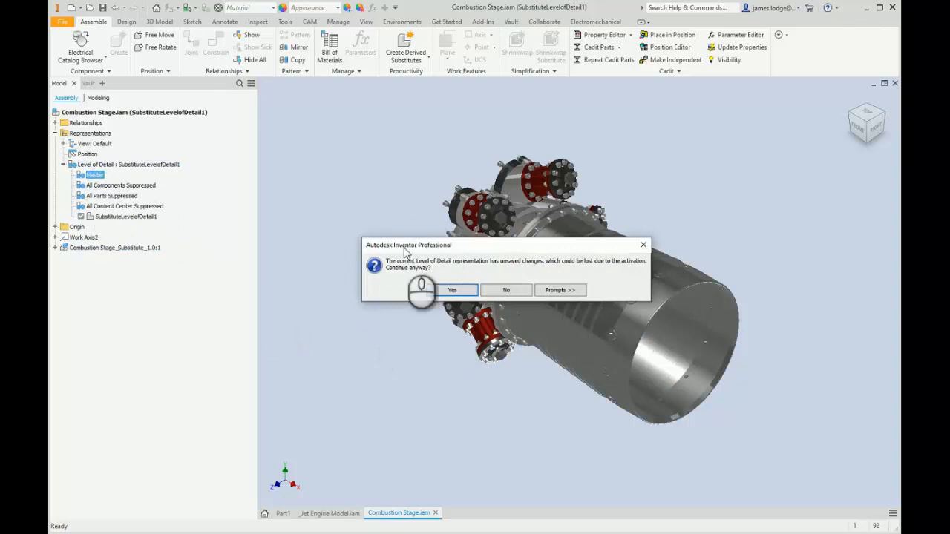
left_click(450, 288)
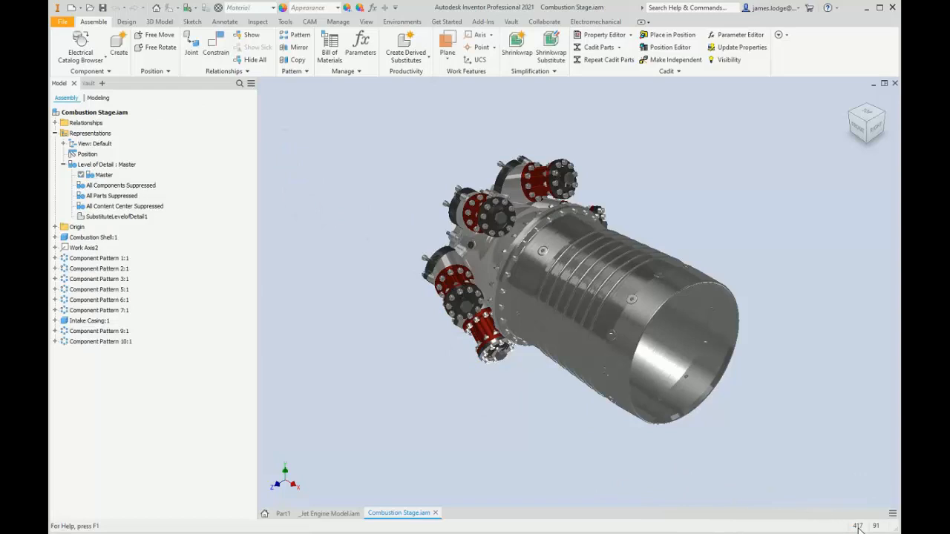
left_click(112, 217)
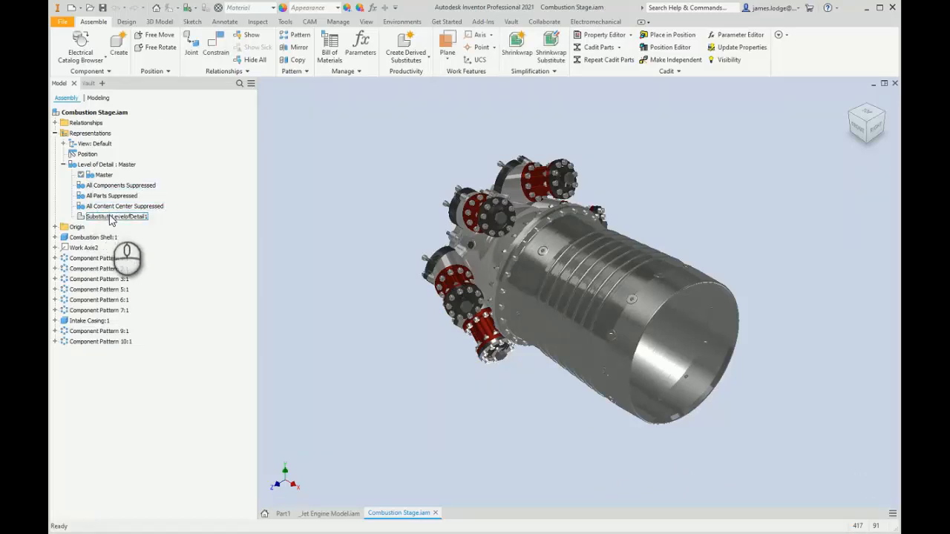
double_click(112, 218)
left_click(548, 293)
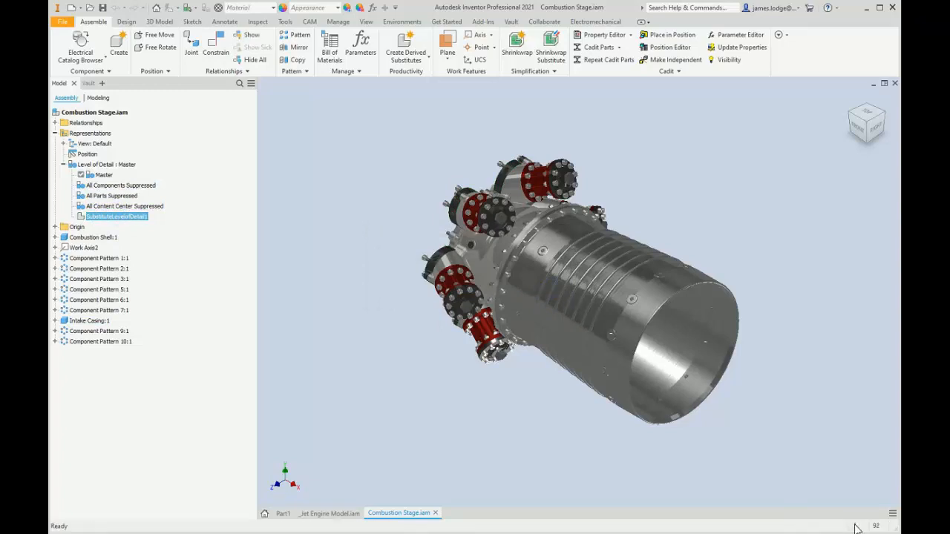
Step: Save and close the Combustion Stage assembly with its Master level of detail active
left_click(94, 176)
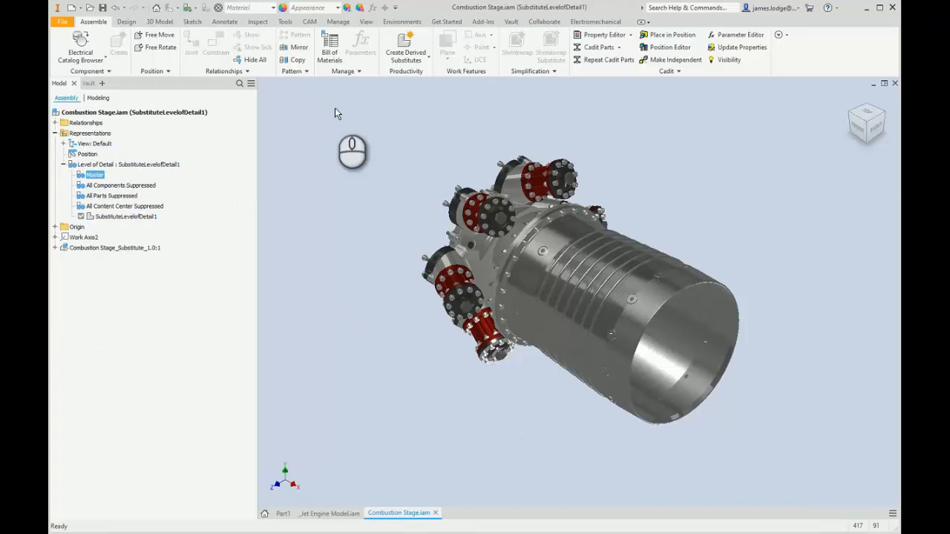
left_click(103, 8)
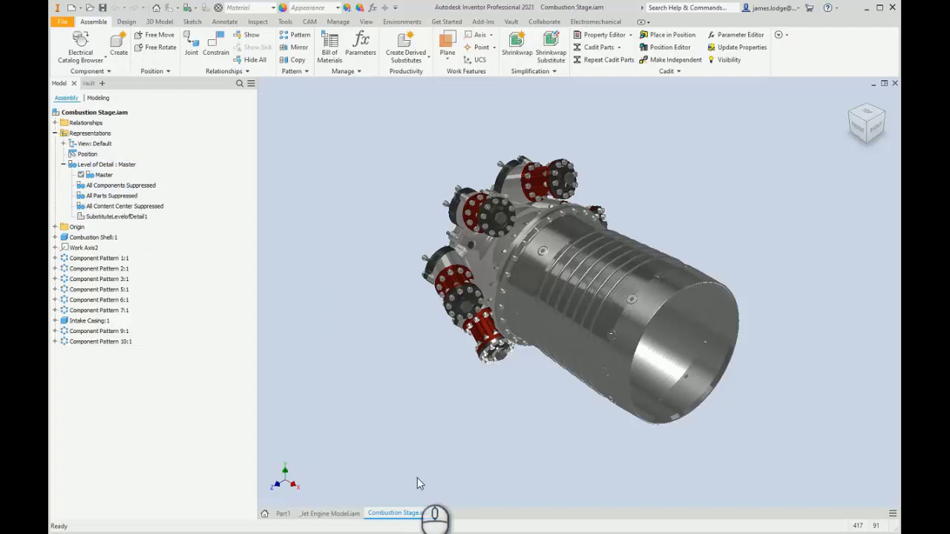
left_click(437, 514)
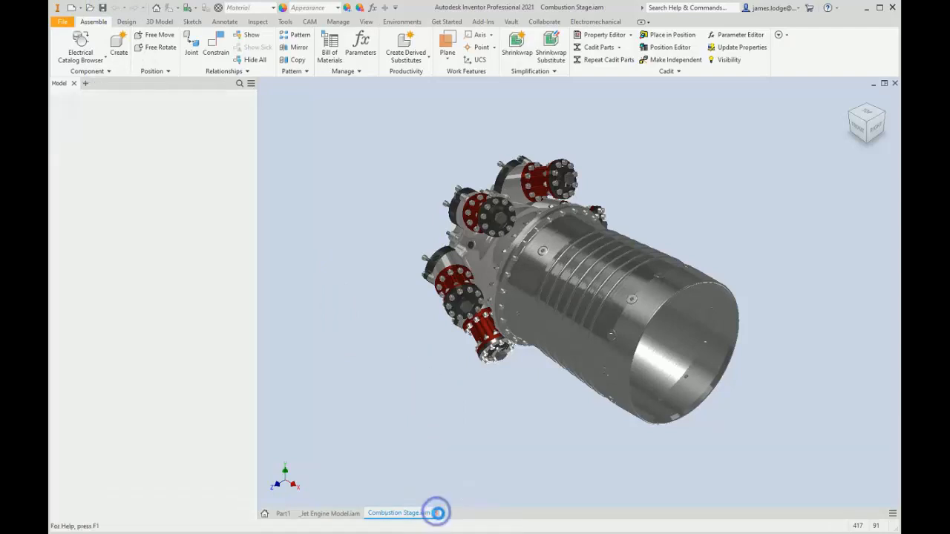
Step: Select the Combustion Stage subassembly in the jet engine assembly and check the overall component count
left_click(434, 193)
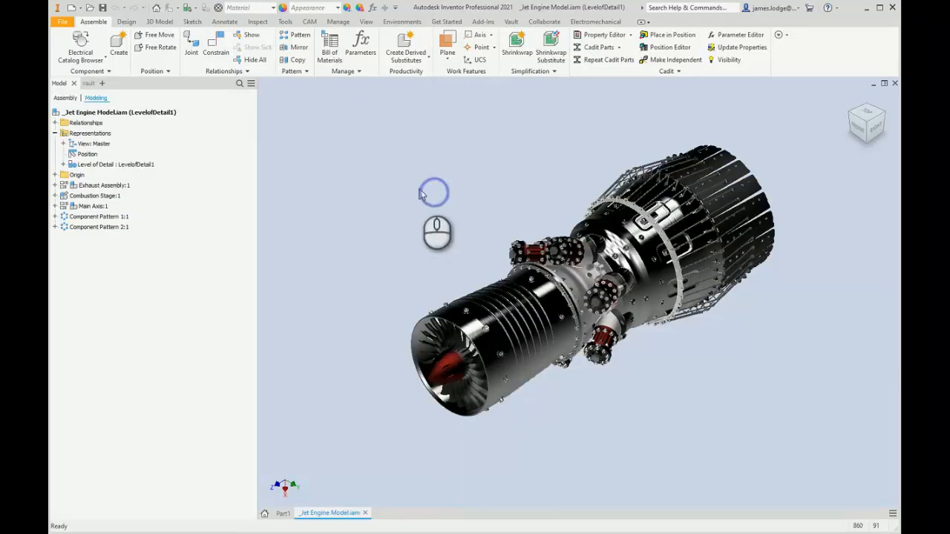
left_click(408, 191)
left_click(318, 238)
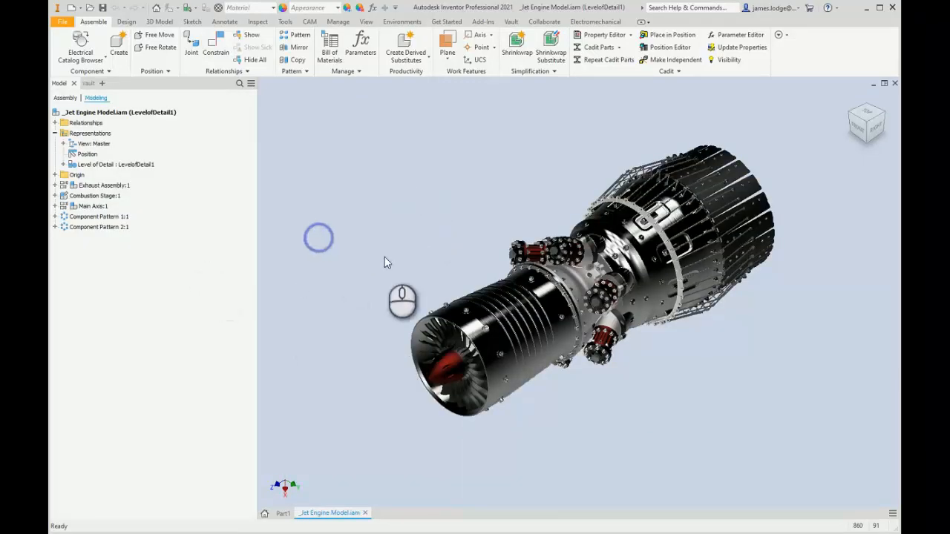
left_click(487, 329)
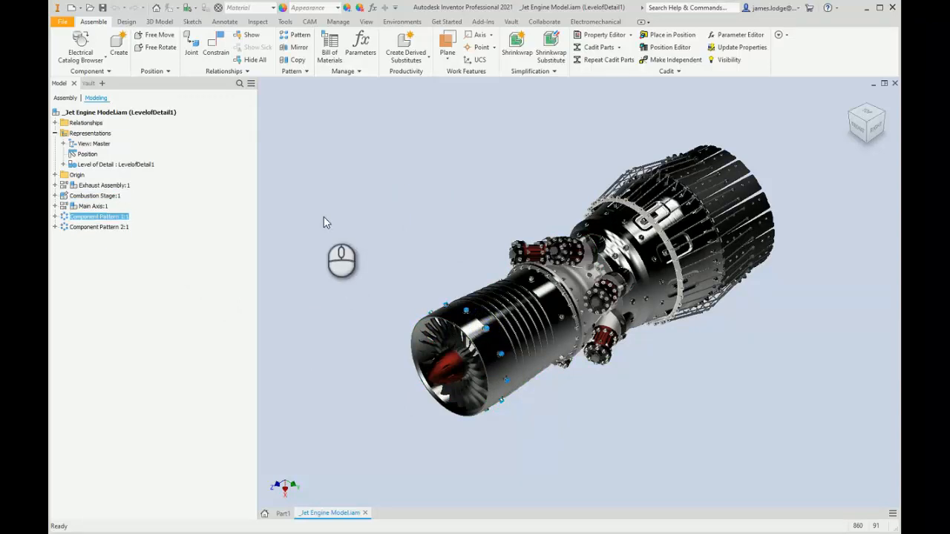
left_click(91, 196)
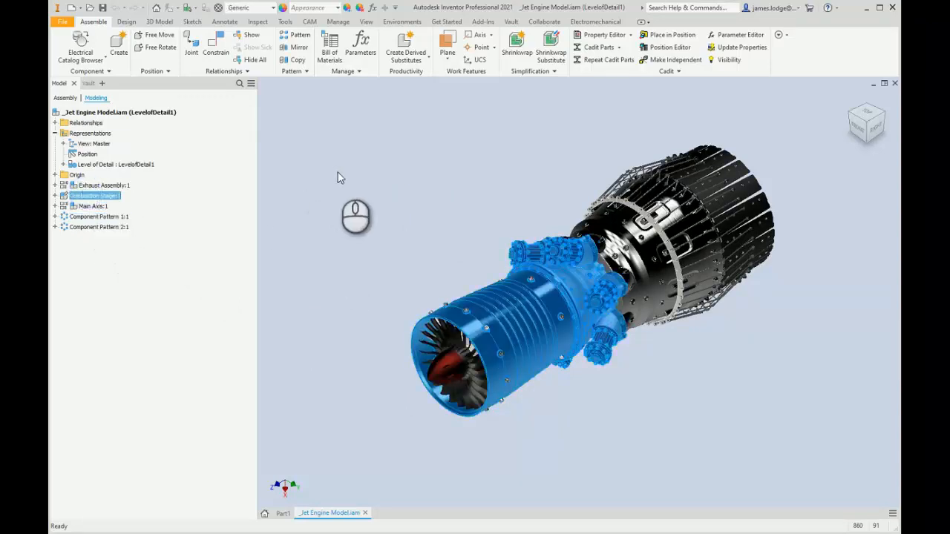
left_click(859, 524)
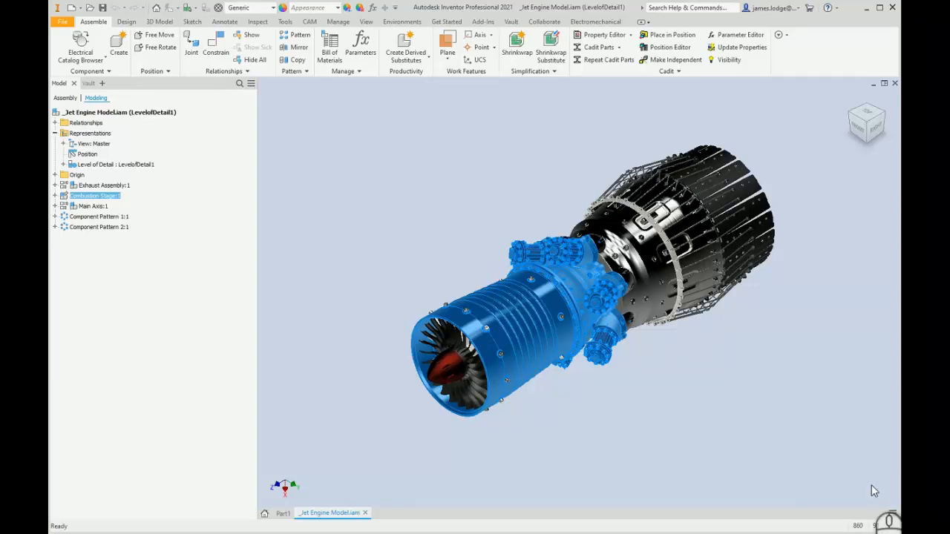
left_click(475, 208)
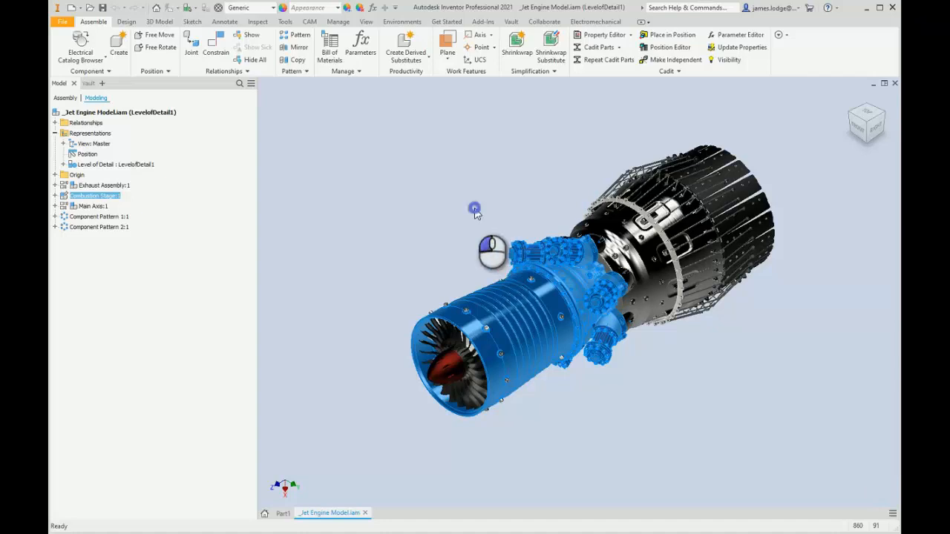
Step: Expand the Combustion Stage subassembly and compare its assembly and modeling structure, ending with the modeling structure
left_click(54, 195)
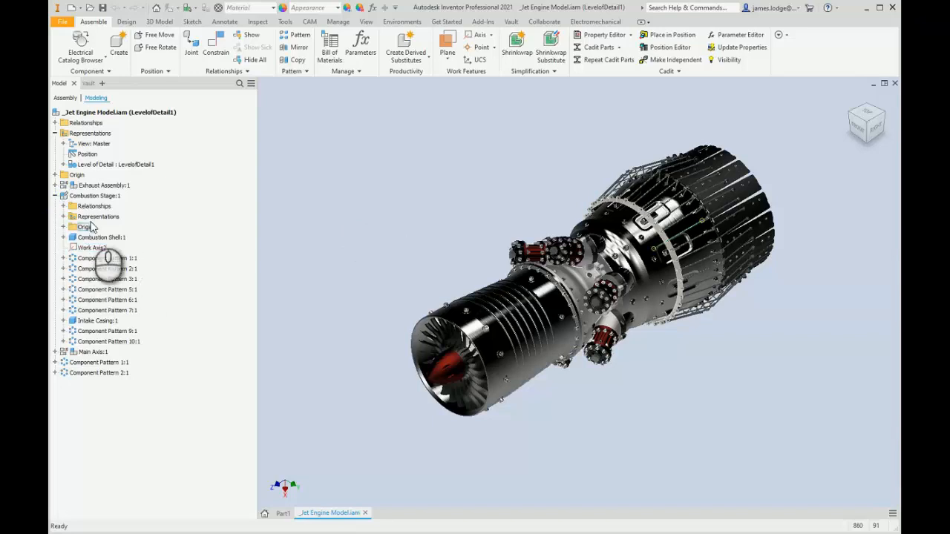
left_click(92, 216)
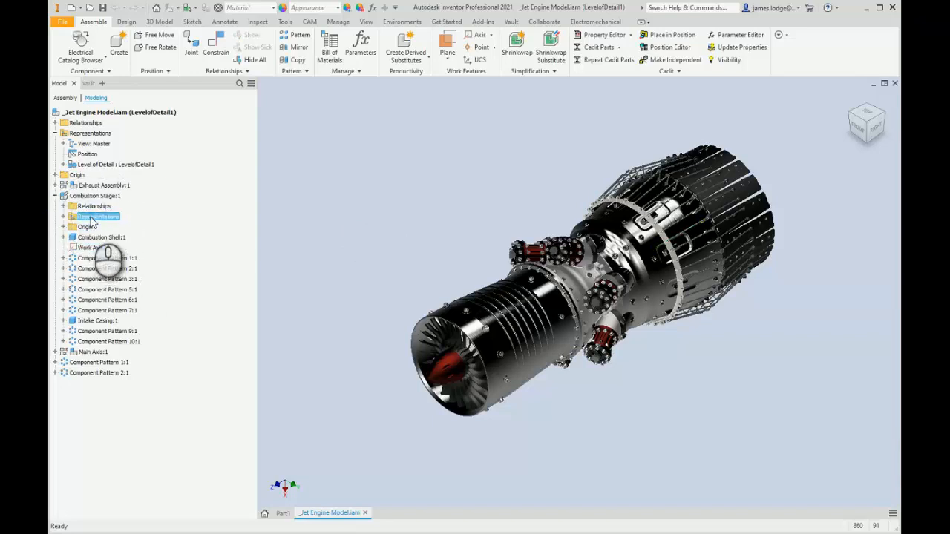
left_click(96, 99)
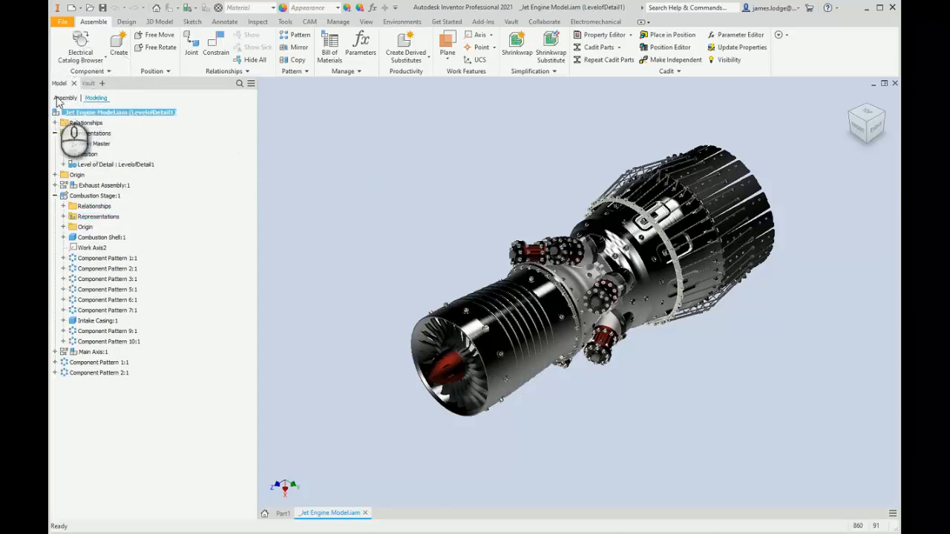
left_click(64, 97)
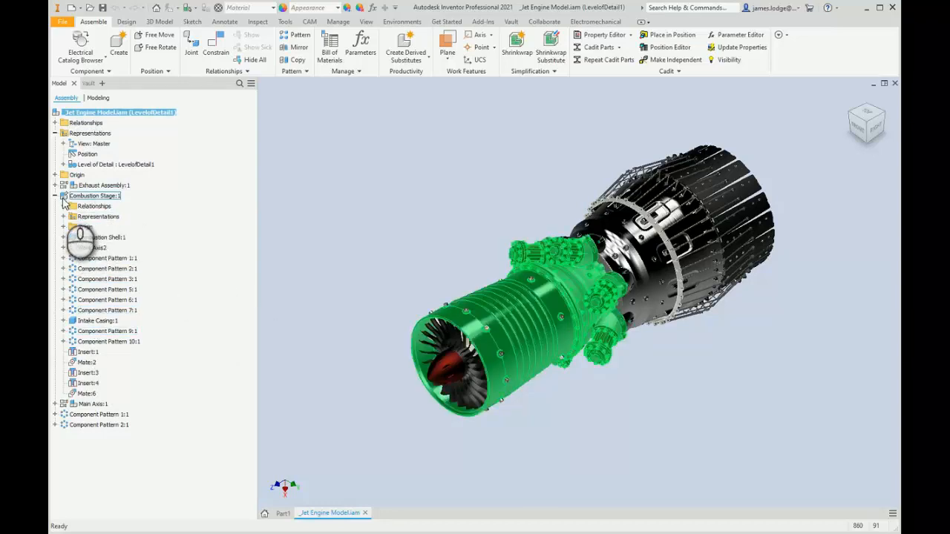
left_click(98, 99)
left_click(282, 313)
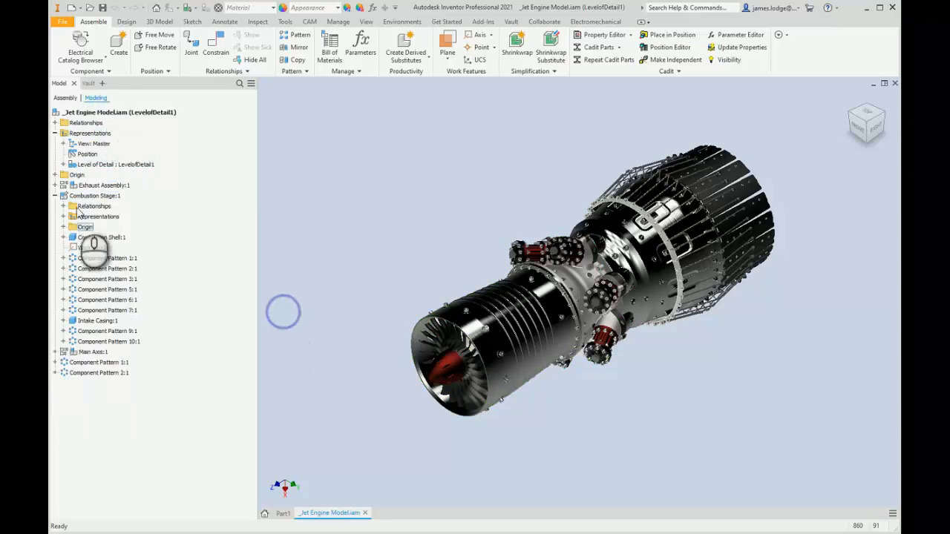
Step: Expand the Combustion Stage subassembly's level of detail representations and activate SubstituteLevelofDetail1
left_click(98, 237)
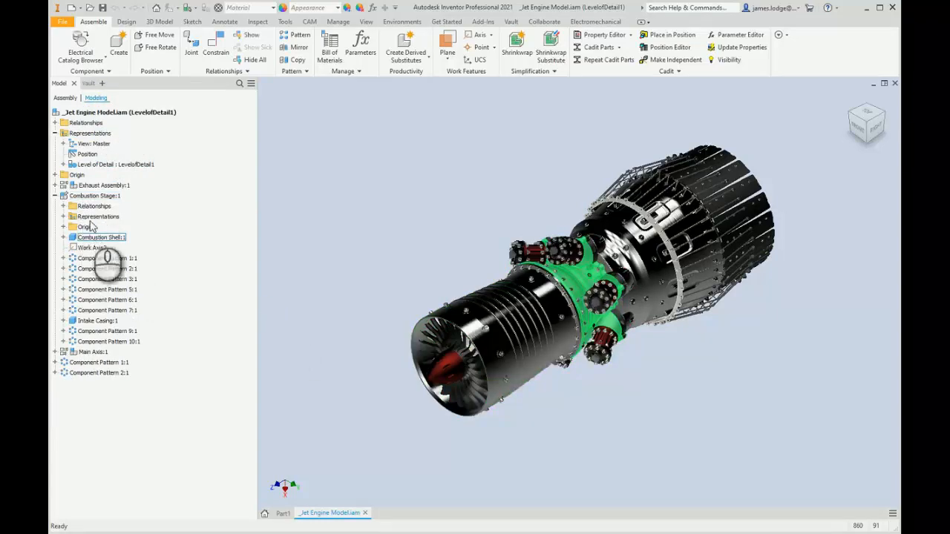
left_click(103, 217)
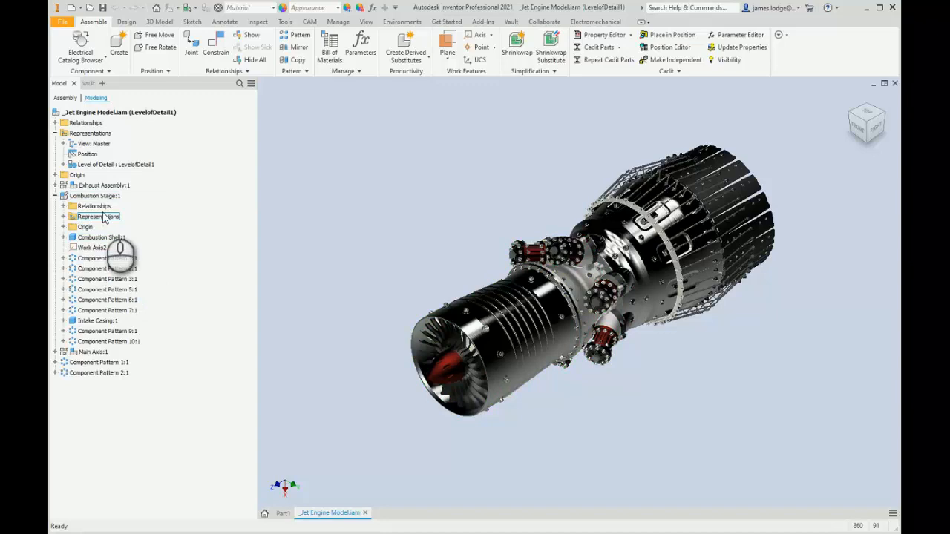
left_click(63, 216)
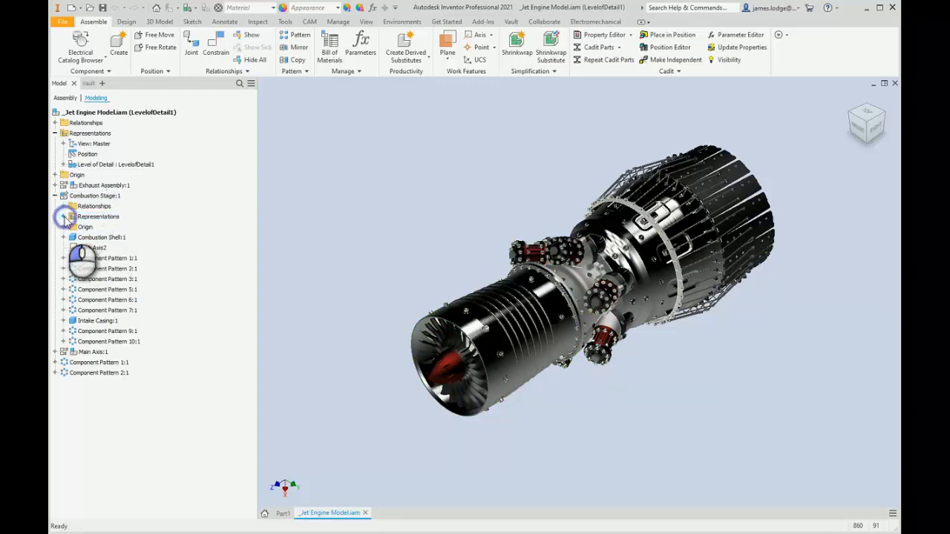
left_click(72, 226)
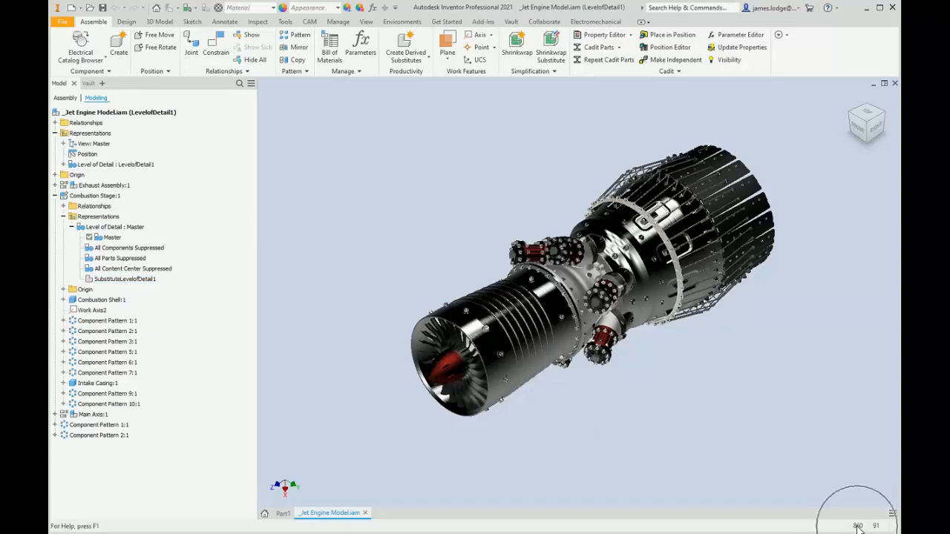
right_click(109, 280)
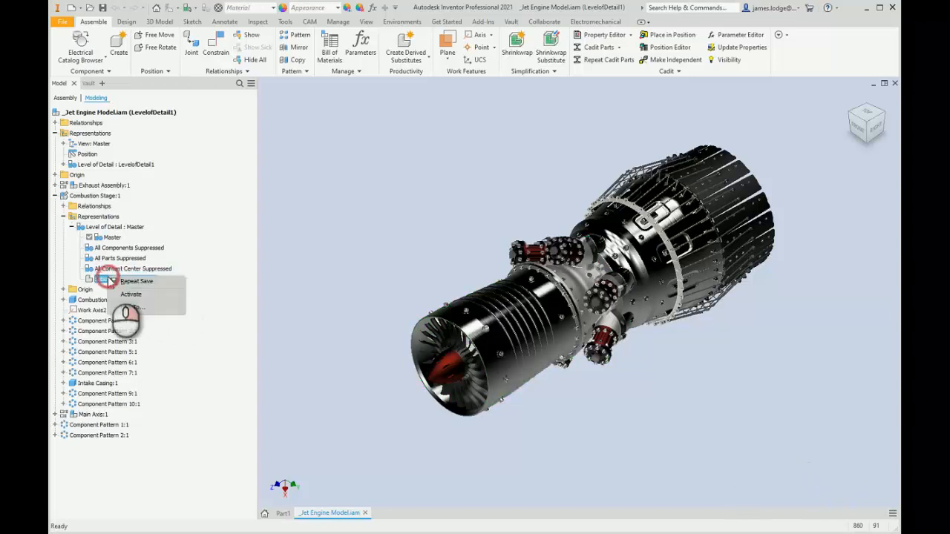
left_click(134, 298)
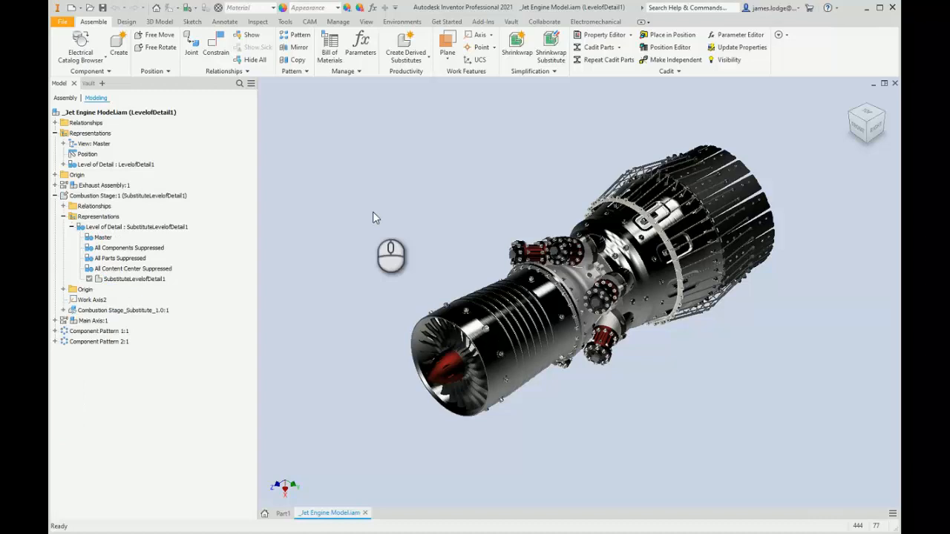
Step: Inspect the substituted Combustion Stage in the jet engine model to check which component it resolves to
left_click(128, 281)
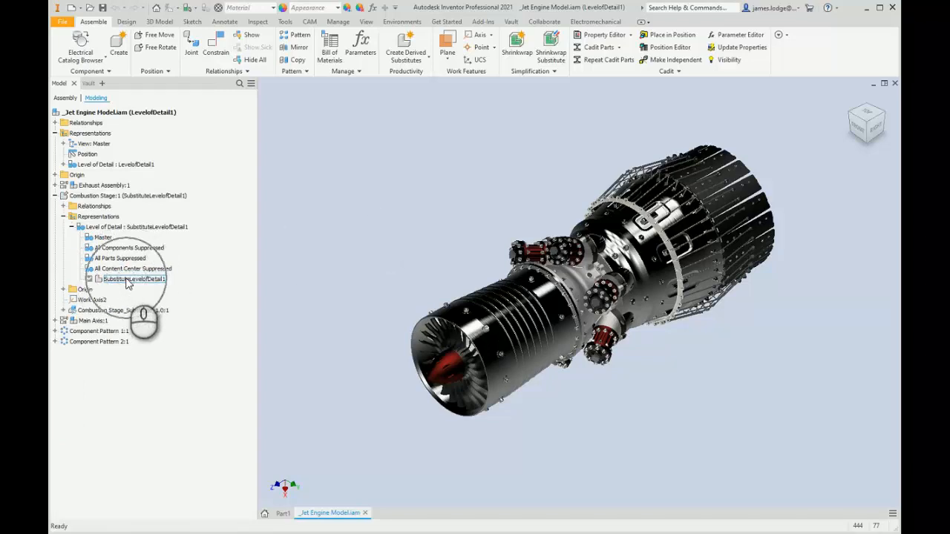
left_click(499, 356)
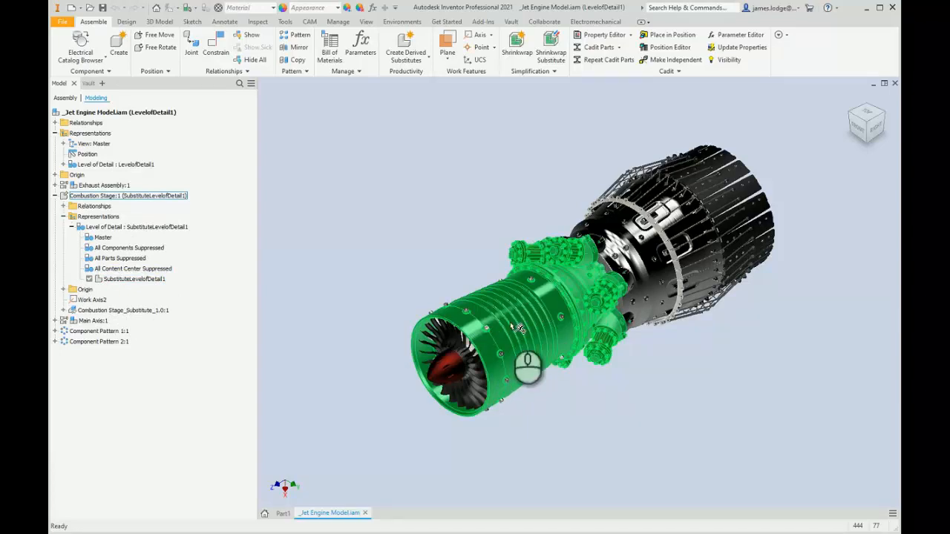
mouse_move(528, 344)
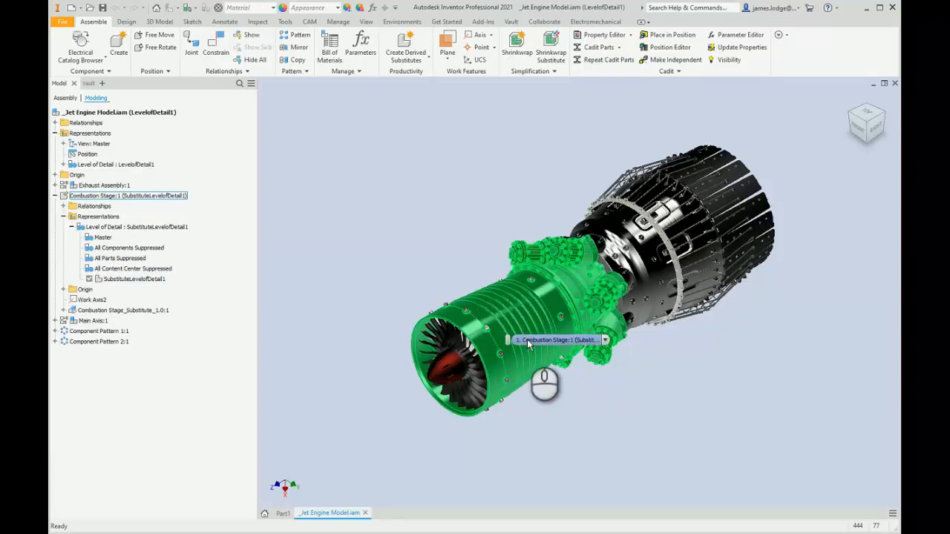
left_click(473, 184)
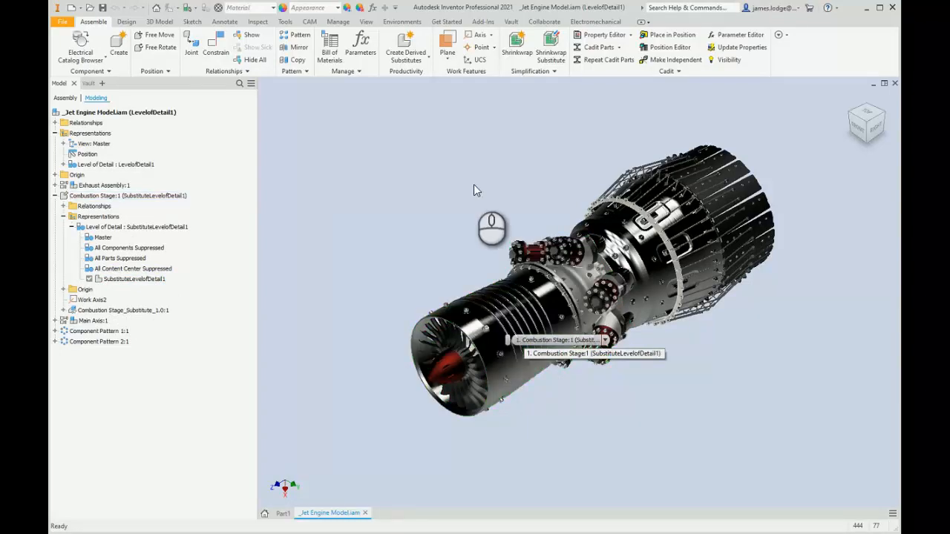
Step: Activate the Master level of detail for the Combustion Stage subassembly and collapse its structure
right_click(104, 238)
left_click(125, 254)
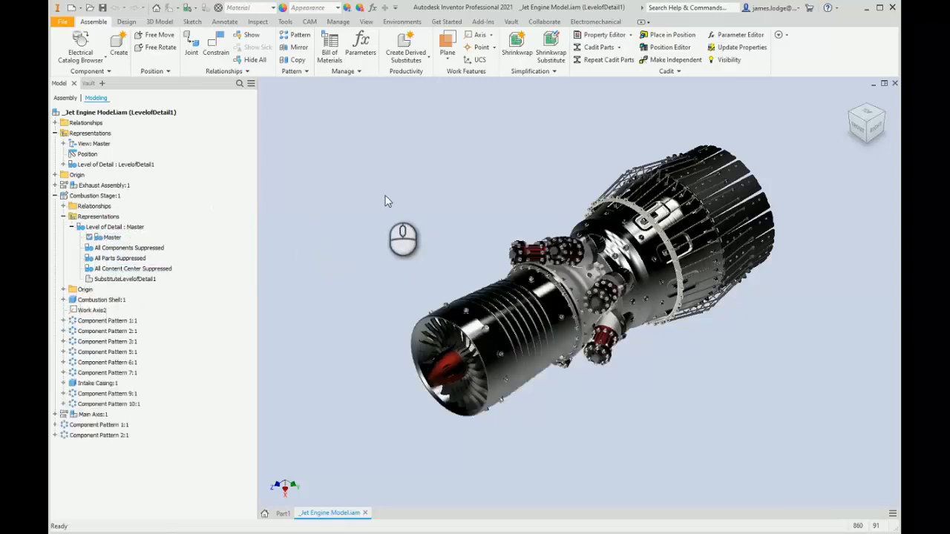
left_click(54, 195)
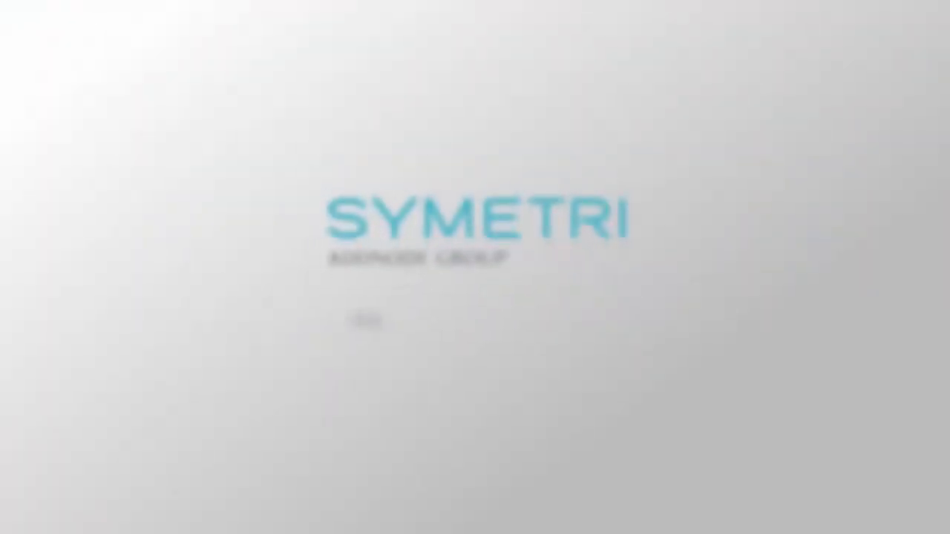